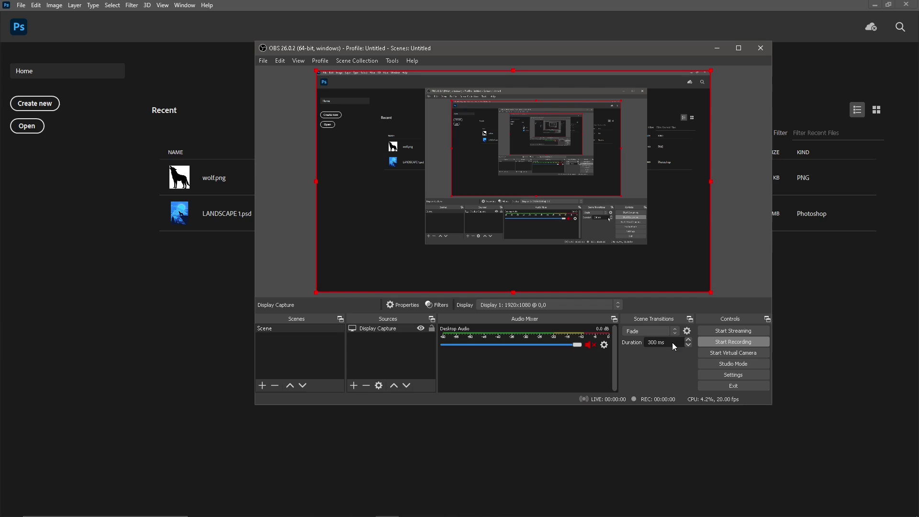
Create a 1211 × 1625 px, 75 ppi document named LANDSCAPE
{"action": "key", "text": "space"}
{"action": "left_click", "coordinate": [149, 410]}
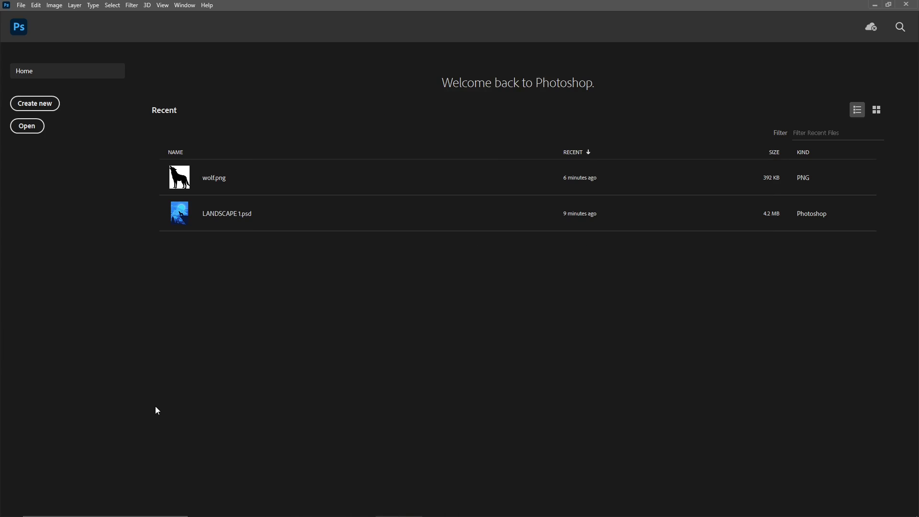
{"action": "left_click", "coordinate": [35, 104]}
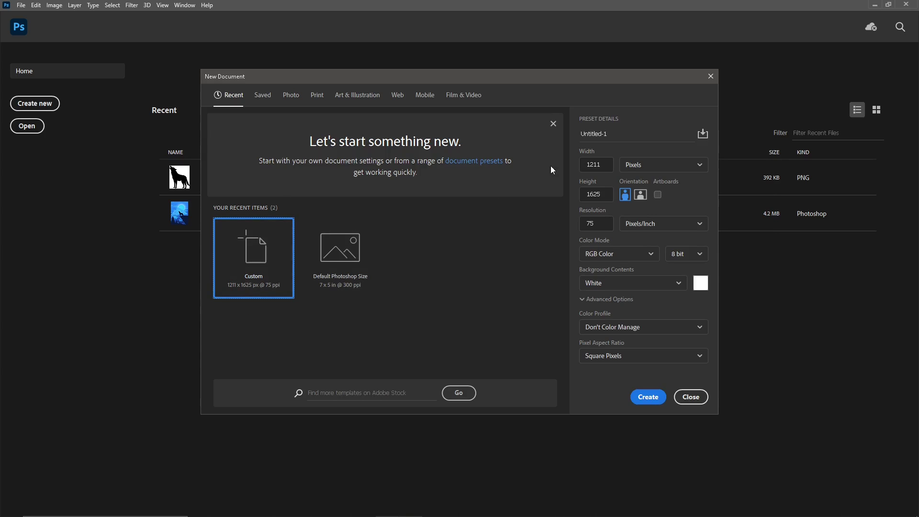
{"action": "left_click", "coordinate": [598, 195]}
{"action": "left_click", "coordinate": [580, 224]}
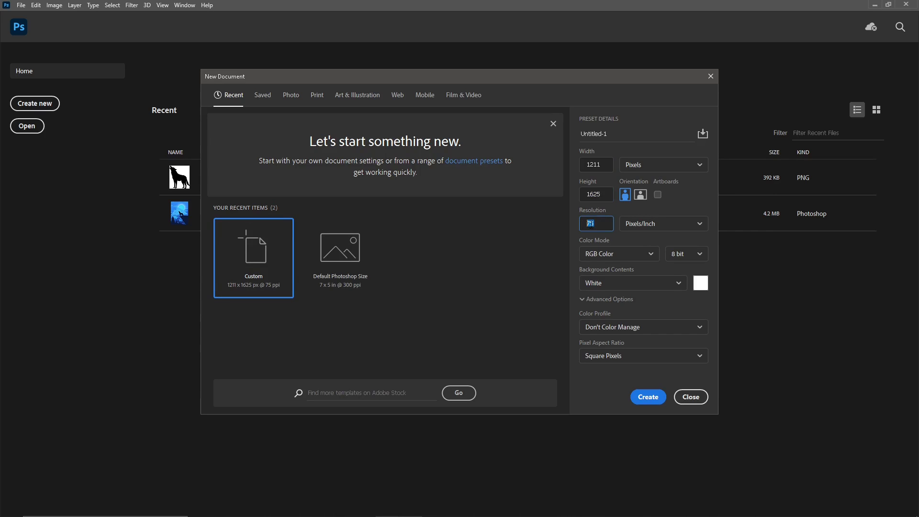
{"action": "left_click", "coordinate": [587, 134]}
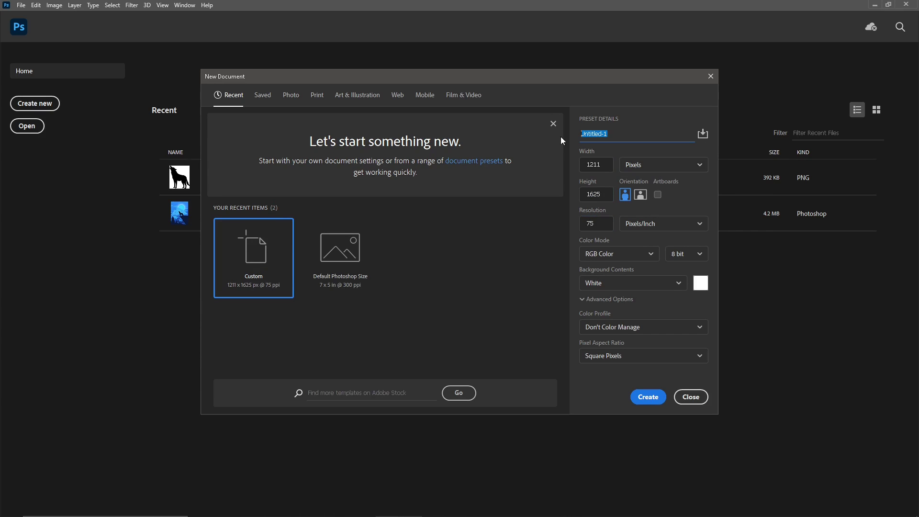
{"action": "key", "text": "BackSpace"}
{"action": "type", "text": "A"}
{"action": "type", "text": "NDSCA"}
{"action": "type", "text": "PE"}
{"action": "left_click", "coordinate": [648, 396]}
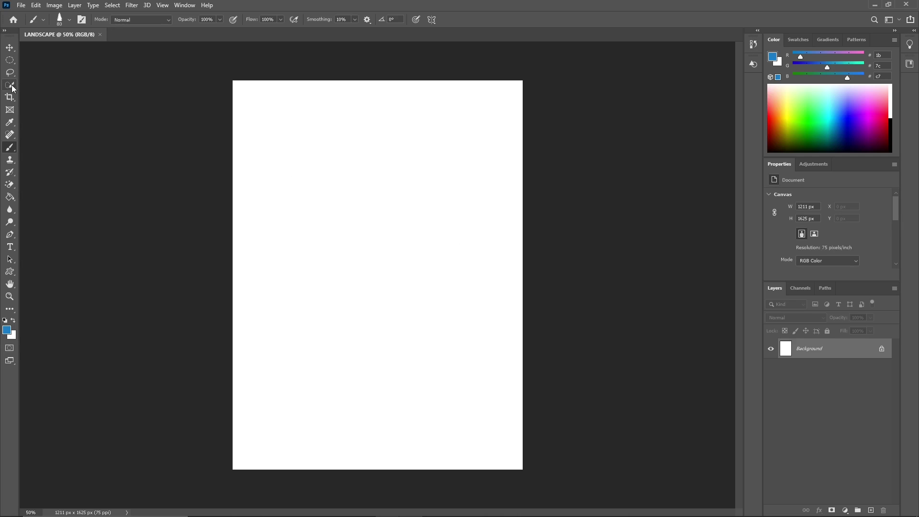
Add an empty Layer 1 and discard a first rough lasso selection
{"action": "key", "text": "l"}
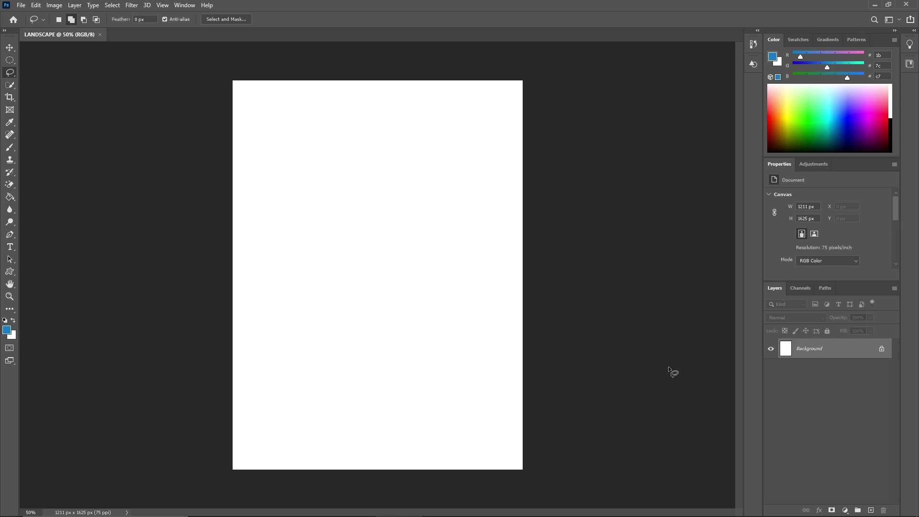
{"action": "left_click", "coordinate": [870, 510]}
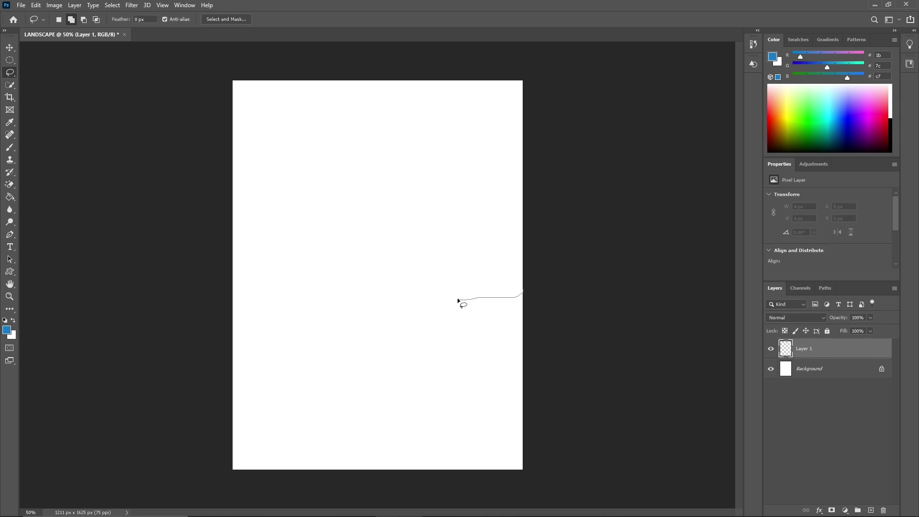
{"action": "left_click_drag", "start_coordinate": [457, 299], "coordinate": [401, 328]}
{"action": "right_click", "coordinate": [418, 335]}
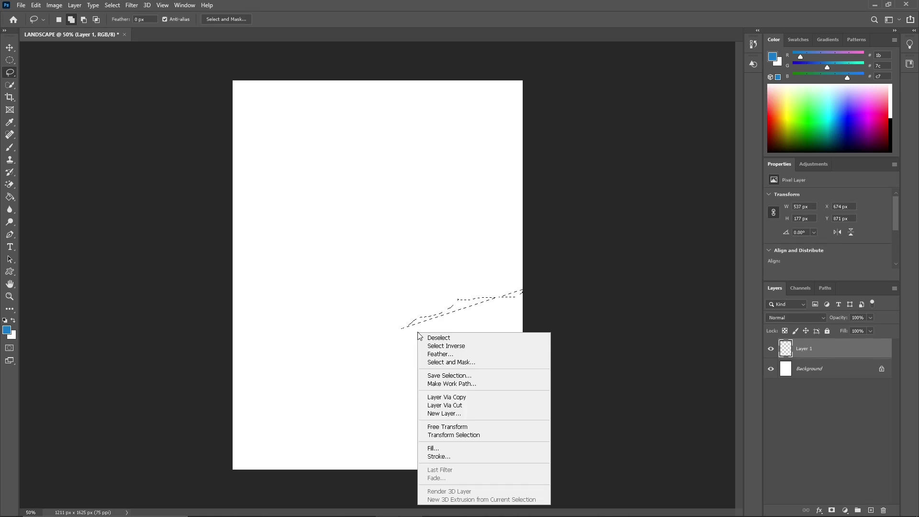
{"action": "left_click", "coordinate": [468, 337]}
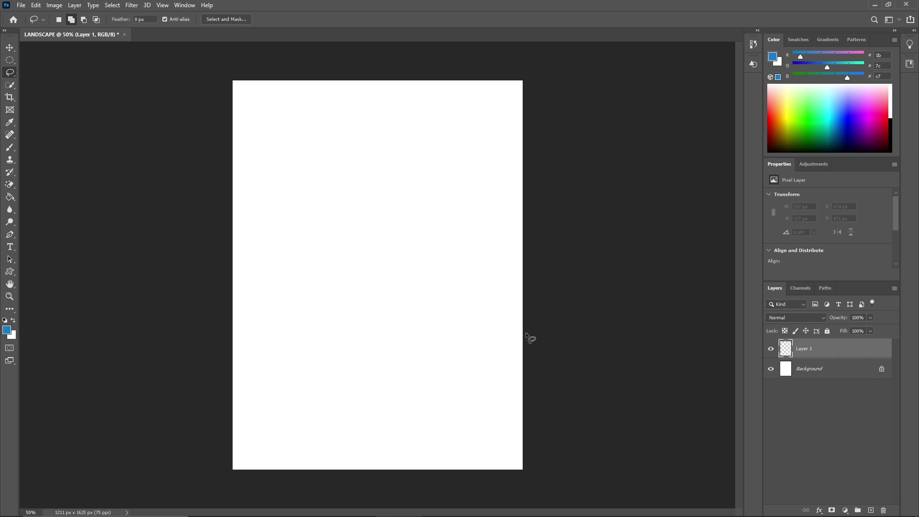
Lasso a cliff outline in the canvas's lower-right corner
{"action": "left_click_drag", "start_coordinate": [526, 332], "coordinate": [415, 372]}
{"action": "left_click_drag", "start_coordinate": [414, 371], "coordinate": [474, 478]}
{"action": "left_click_drag", "start_coordinate": [478, 484], "coordinate": [527, 337]}
{"action": "key", "text": "g"}
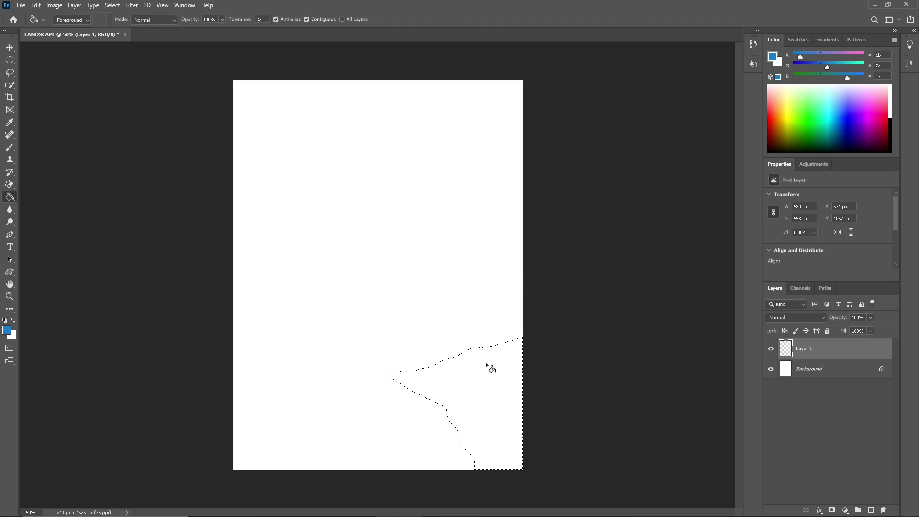
Set the foreground colour to dark red 4a0808
{"action": "left_click", "coordinate": [7, 330]}
{"action": "type", "text": "387c16"}
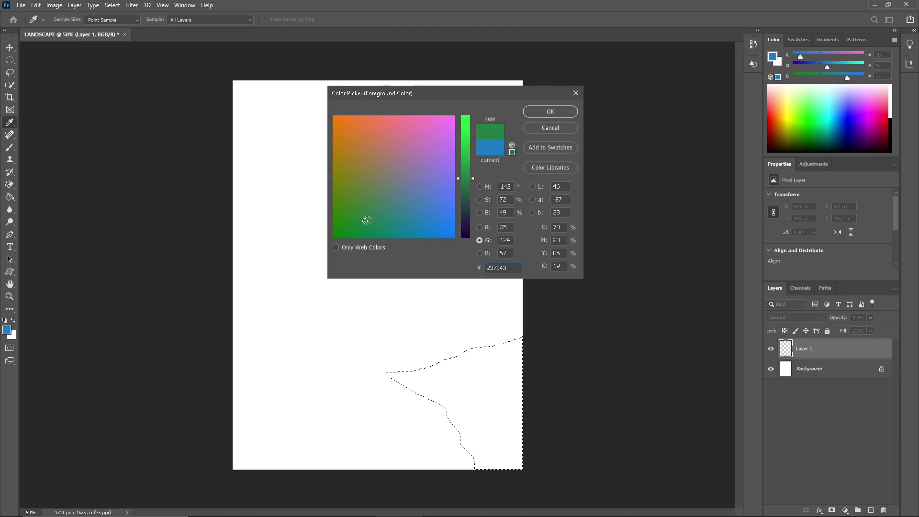
{"action": "left_click", "coordinate": [481, 214]}
{"action": "left_click", "coordinate": [482, 188]}
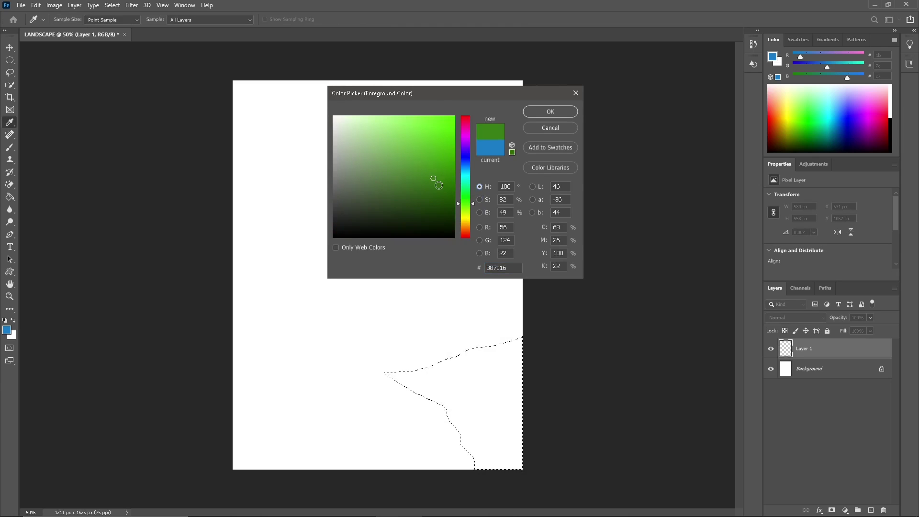
{"action": "left_click", "coordinate": [467, 191]}
{"action": "mouse_move", "coordinate": [467, 191]}
{"action": "left_mouse_down"}
{"action": "mouse_move", "coordinate": [467, 114]}
{"action": "mouse_move", "coordinate": [441, 202]}
{"action": "left_mouse_up"}
{"action": "left_click", "coordinate": [444, 135]}
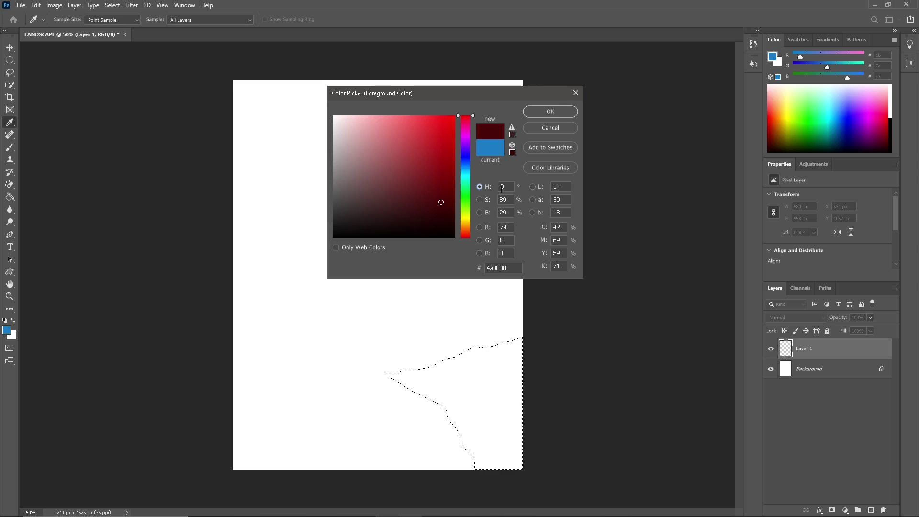
{"action": "left_click", "coordinate": [540, 111]}
Fill the cliff selection with the dark red using the Paint Bucket
{"action": "key", "text": "g"}
{"action": "left_click", "coordinate": [461, 389]}
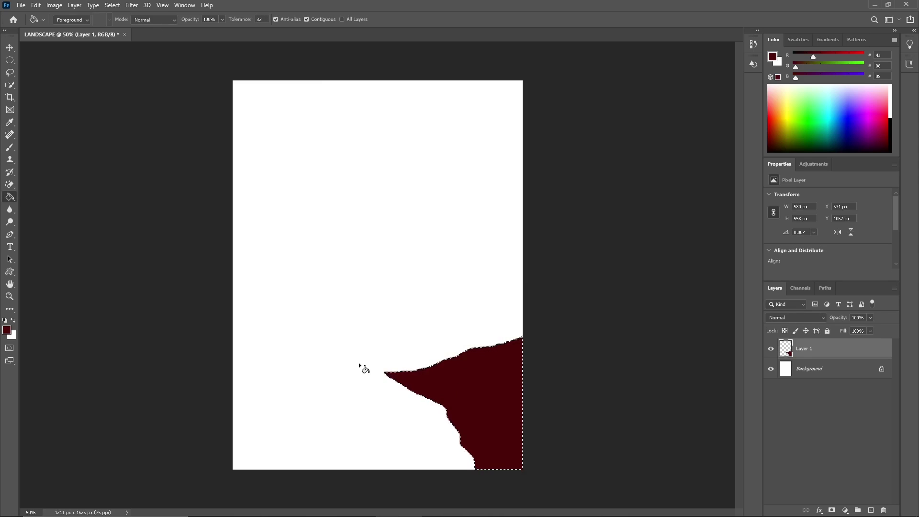
{"action": "key", "text": "l"}
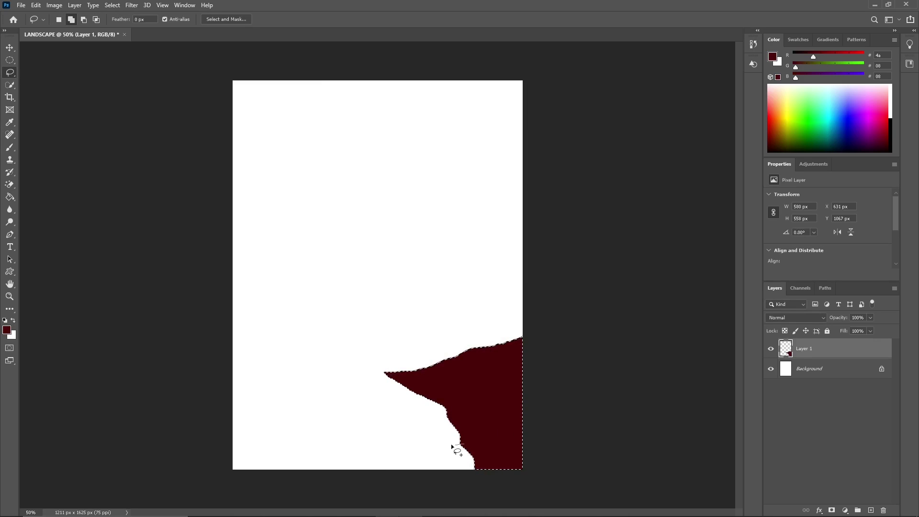
Lasso a hill along the canvas bottom and fill it dark red
{"action": "mouse_move", "coordinate": [461, 445]}
{"action": "left_mouse_down"}
{"action": "mouse_move", "coordinate": [310, 441]}
{"action": "mouse_move", "coordinate": [262, 488]}
{"action": "mouse_move", "coordinate": [524, 484]}
{"action": "left_mouse_up"}
{"action": "key", "text": "g"}
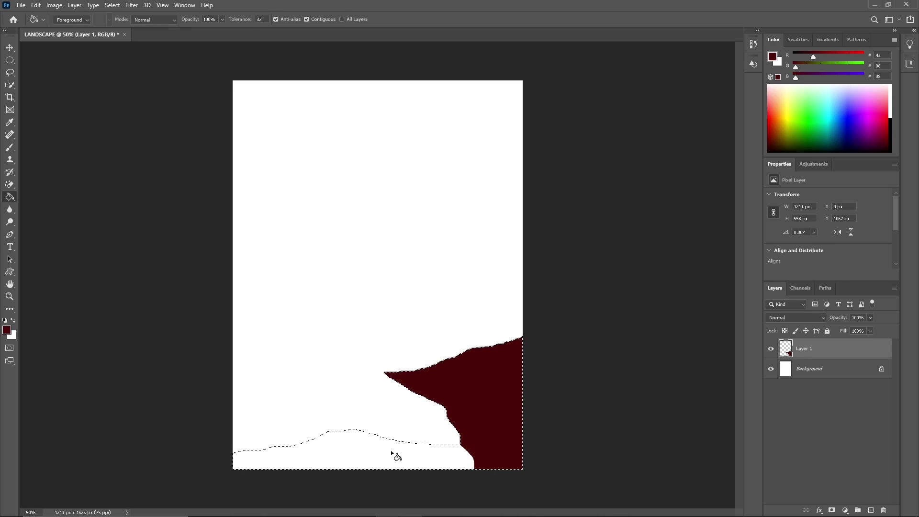
{"action": "left_click", "coordinate": [391, 453]}
{"action": "key", "text": "l"}
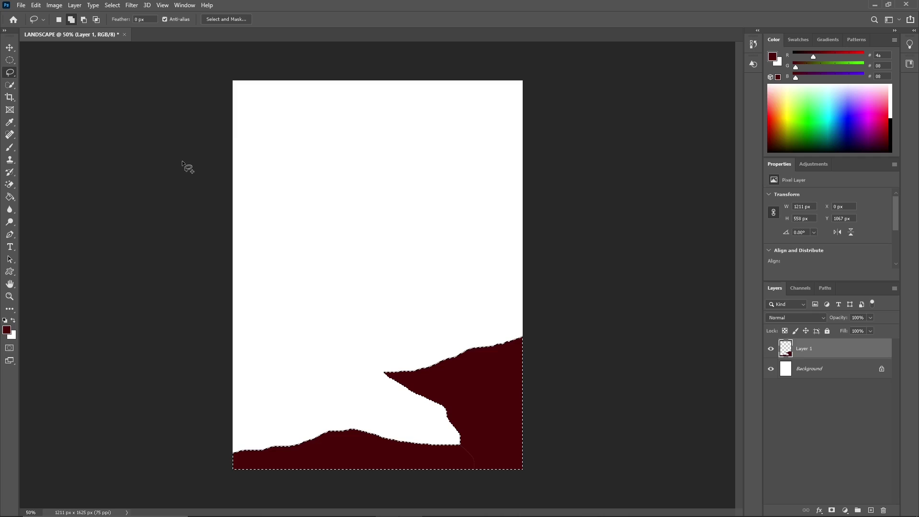
Trim the bottom fill by subtracting from the selection and cutting the excess
{"action": "key", "text": "alt"}
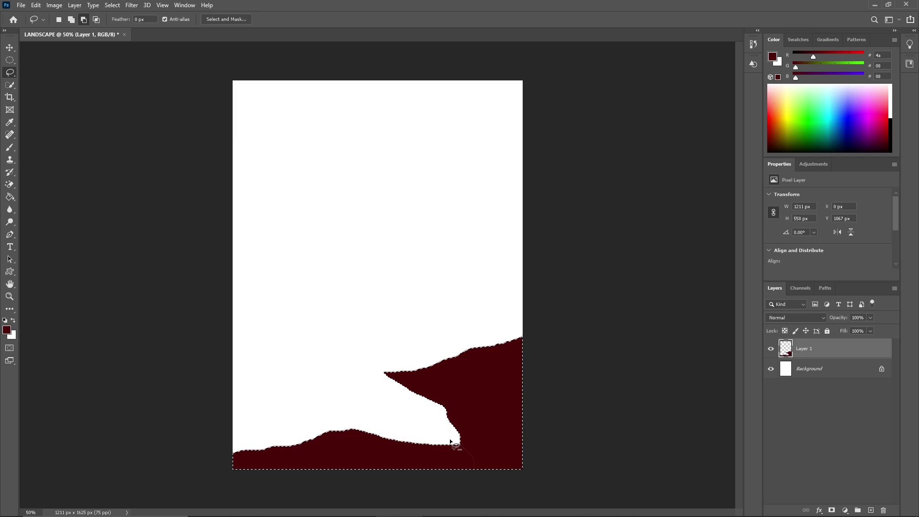
{"action": "left_click_drag", "start_coordinate": [451, 440], "coordinate": [446, 438]}
{"action": "left_click_drag", "start_coordinate": [446, 436], "coordinate": [471, 470]}
{"action": "key", "text": "ctrl+x"}
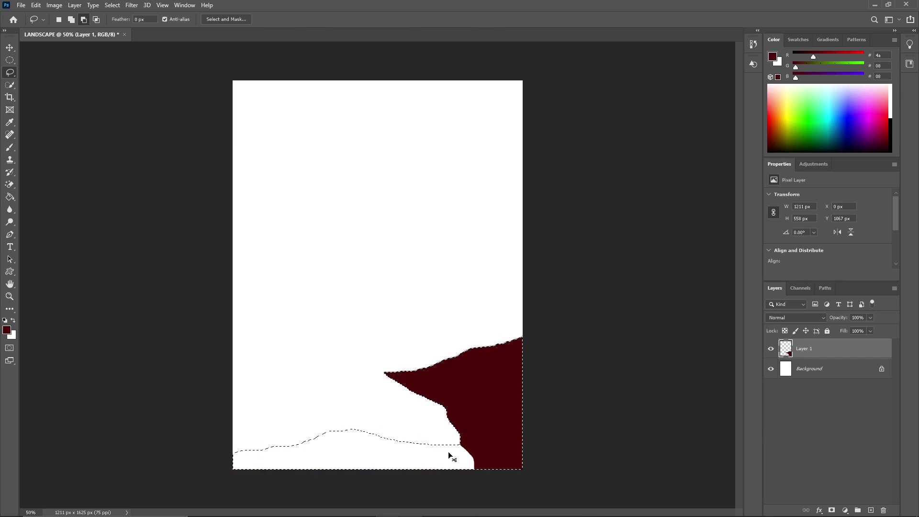
{"action": "left_click_drag", "start_coordinate": [445, 437], "coordinate": [481, 479]}
{"action": "key", "text": "ctrl+d"}
Add a low dark red hill along the bottom-left, then add Layer 2
{"action": "left_click", "coordinate": [70, 19]}
{"action": "mouse_move", "coordinate": [426, 456]}
{"action": "left_mouse_down"}
{"action": "mouse_move", "coordinate": [211, 479]}
{"action": "mouse_move", "coordinate": [367, 463]}
{"action": "left_mouse_up"}
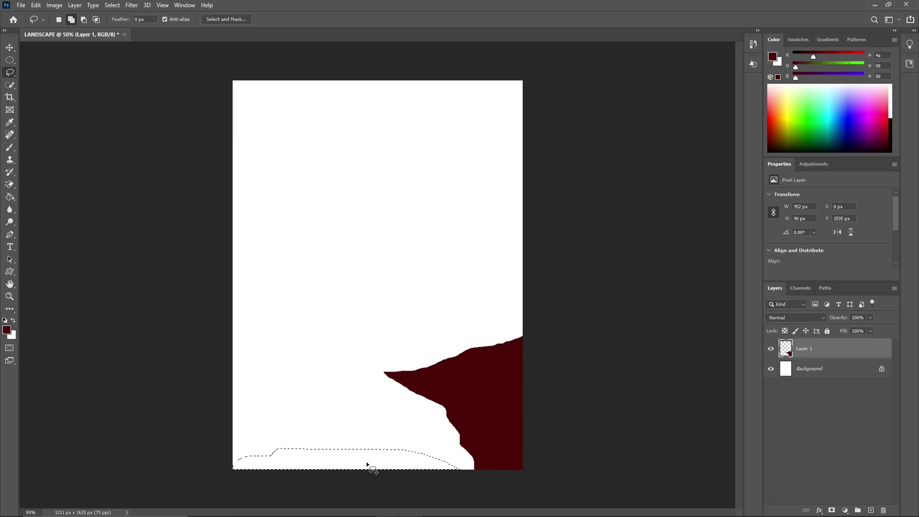
{"action": "key", "text": "g"}
{"action": "left_click", "coordinate": [366, 461]}
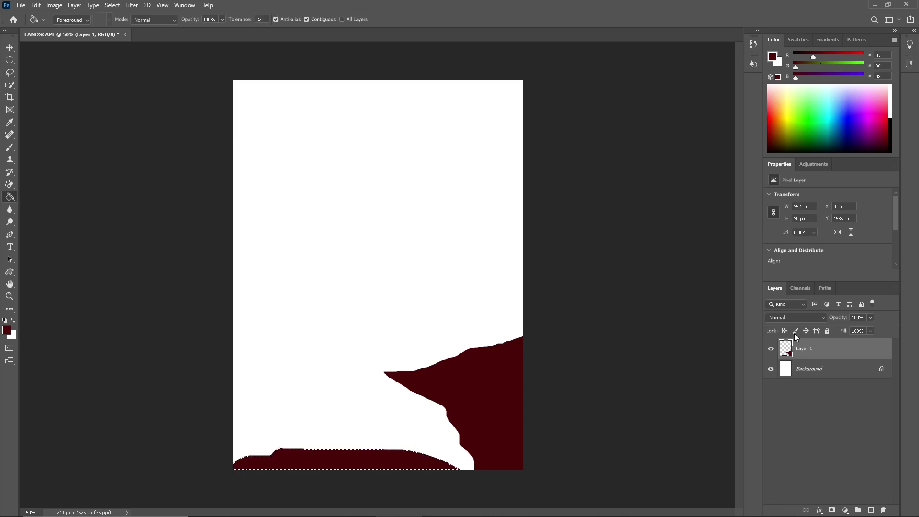
{"action": "left_click", "coordinate": [871, 510]}
Brighten the foreground red slightly in the Color Picker
{"action": "left_click", "coordinate": [7, 330]}
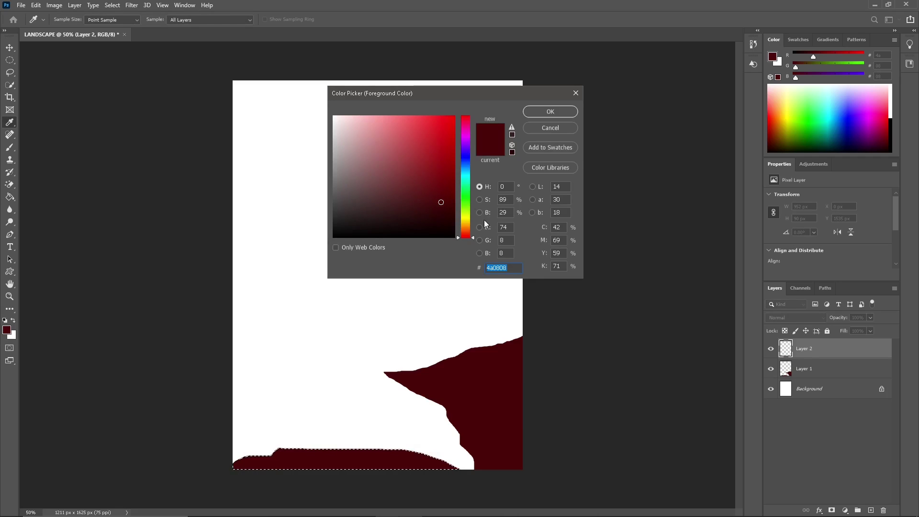
{"action": "left_click", "coordinate": [481, 198]}
{"action": "left_click", "coordinate": [480, 212]}
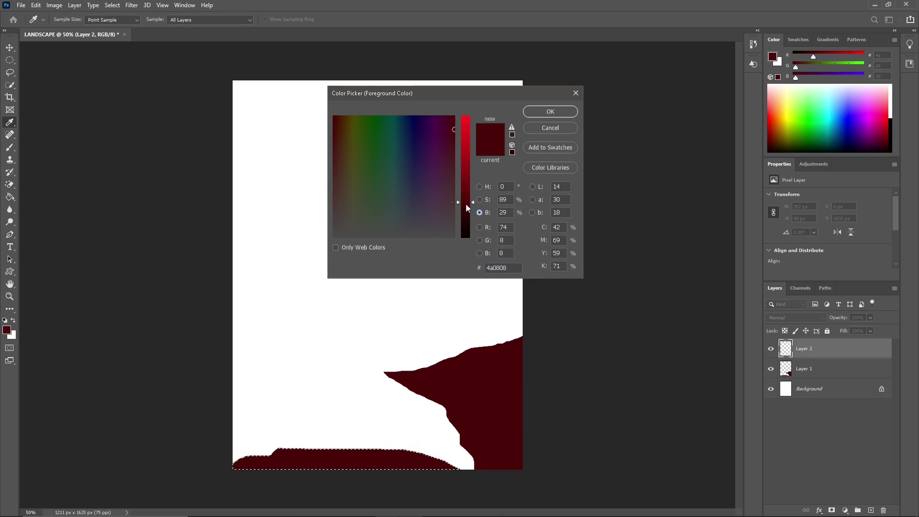
{"action": "left_click_drag", "start_coordinate": [471, 201], "coordinate": [473, 184]}
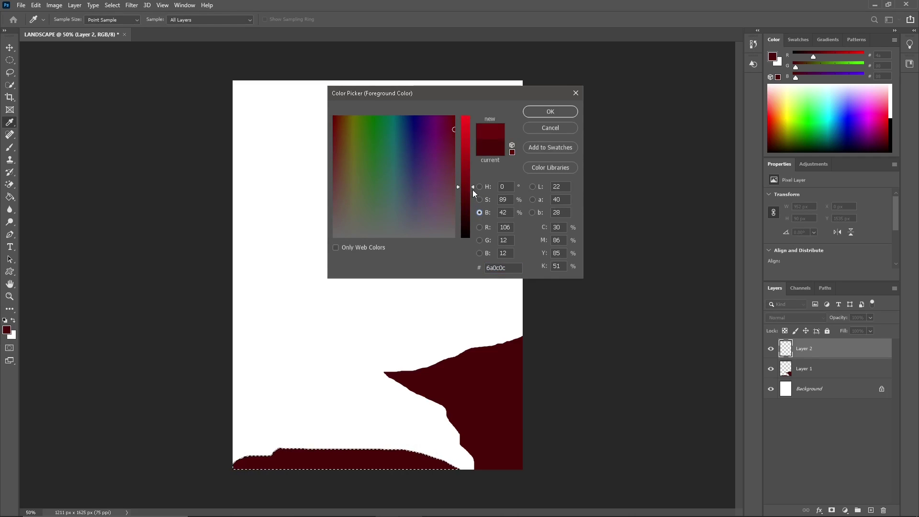
{"action": "left_click", "coordinate": [545, 112]}
{"action": "key", "text": "g"}
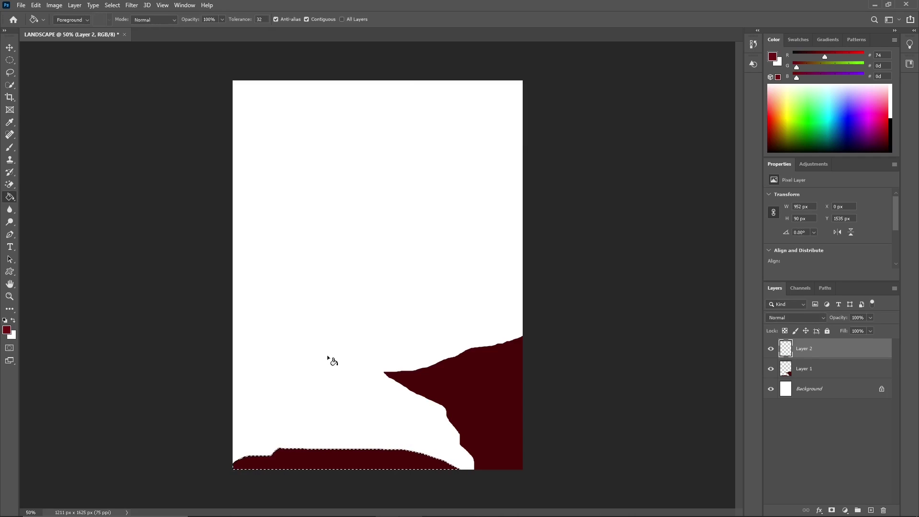
Fill a ridge behind the cliff on Layer 2, move it under Layer 1, add a layer
{"action": "key", "text": "l"}
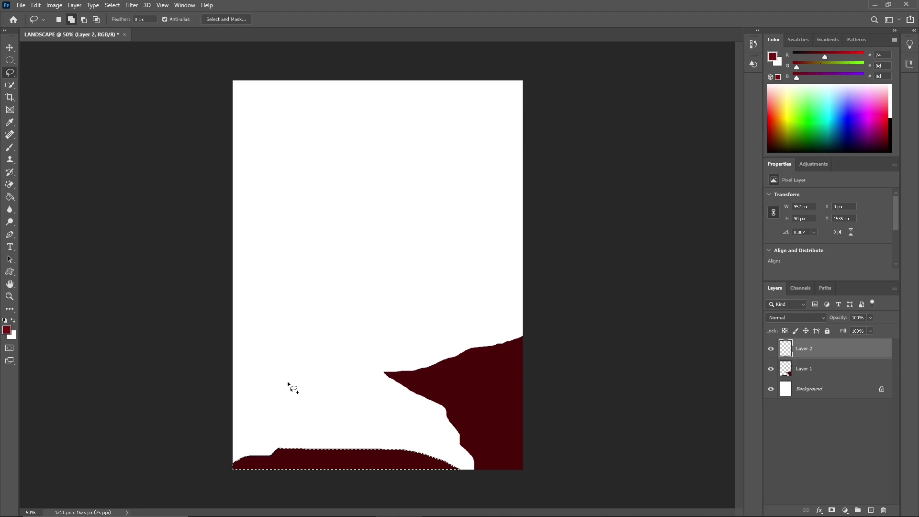
{"action": "left_click_drag", "start_coordinate": [446, 407], "coordinate": [378, 418]}
{"action": "left_click_drag", "start_coordinate": [378, 418], "coordinate": [517, 427]}
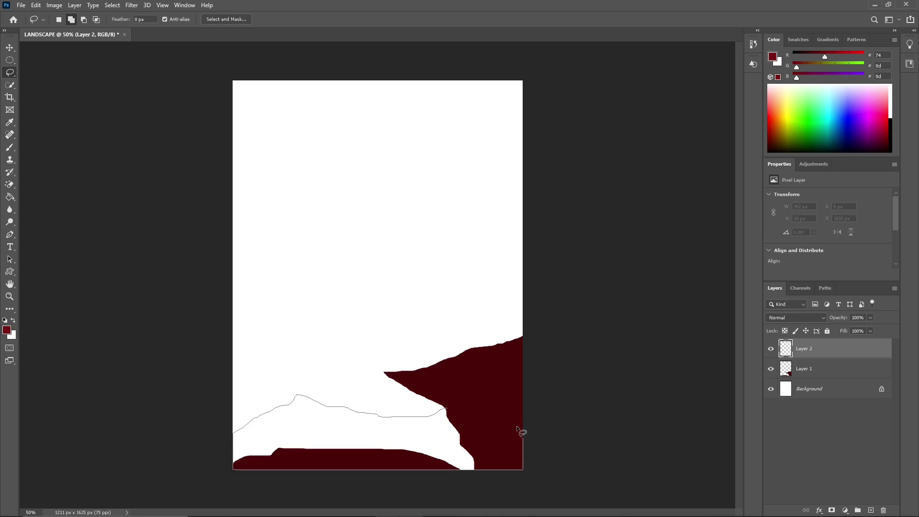
{"action": "key", "text": "g"}
{"action": "left_click", "coordinate": [516, 426]}
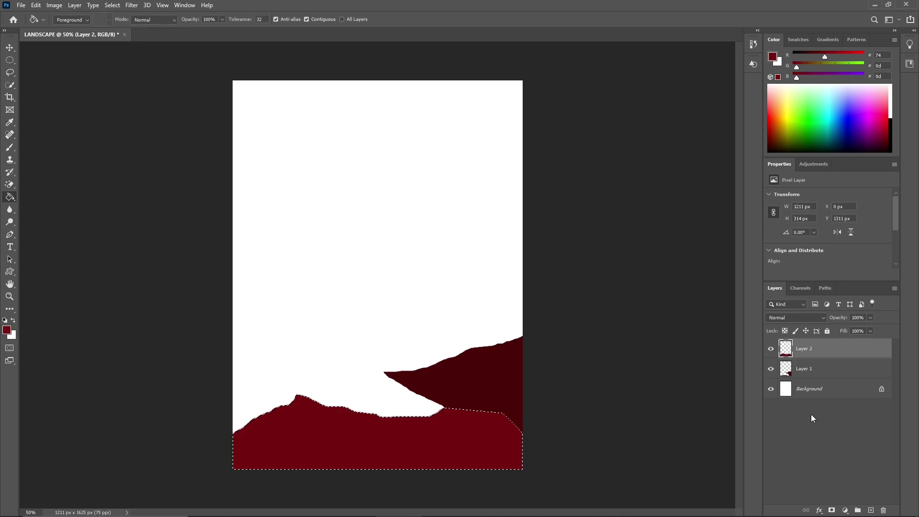
{"action": "left_click_drag", "start_coordinate": [823, 348], "coordinate": [831, 375]}
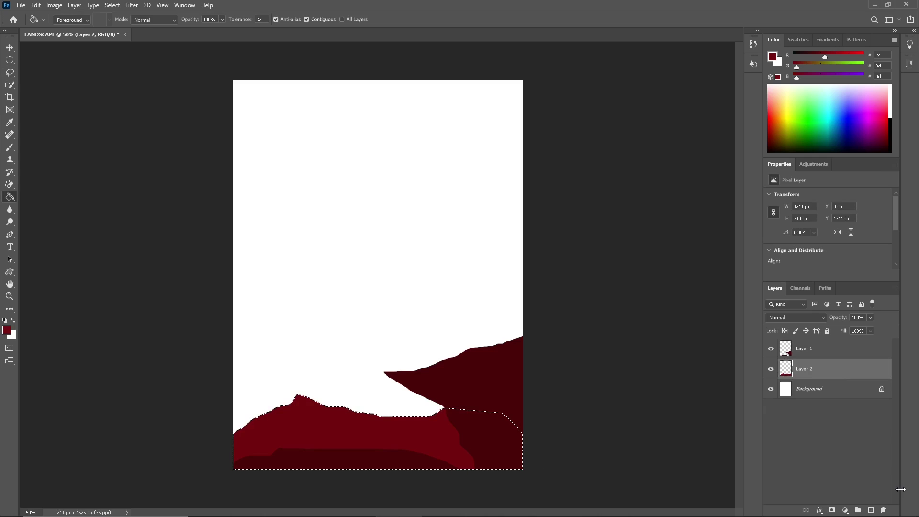
{"action": "left_click", "coordinate": [870, 510]}
Move Layer 3 beneath Layer 2 and clear the selection
{"action": "left_click_drag", "start_coordinate": [813, 373], "coordinate": [814, 399]}
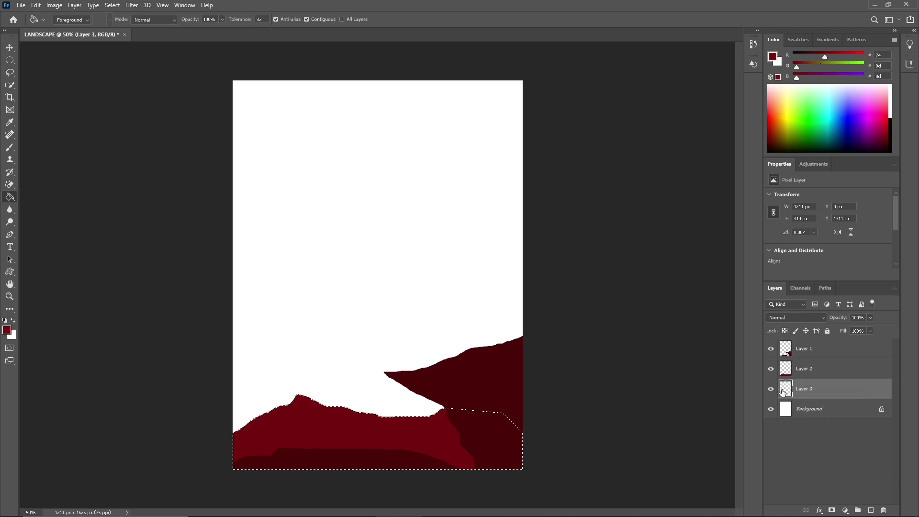
{"action": "key", "text": "l"}
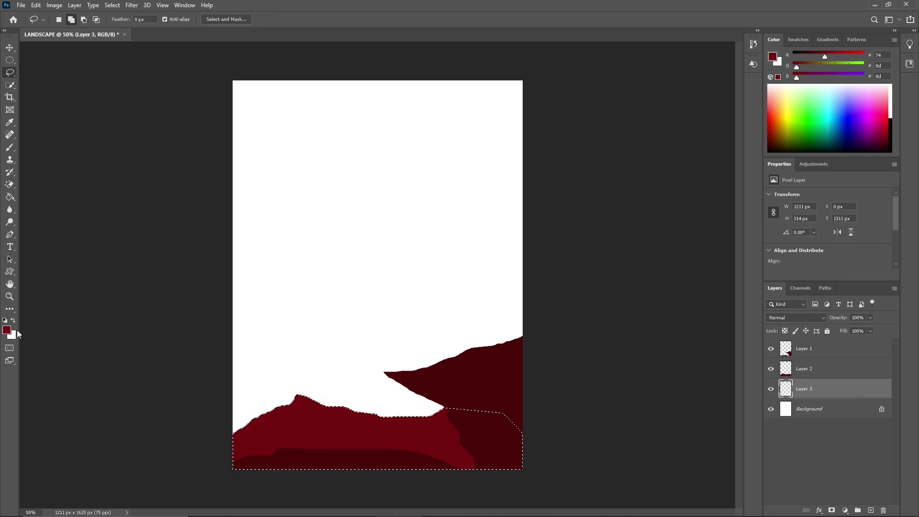
{"action": "right_click", "coordinate": [326, 420]}
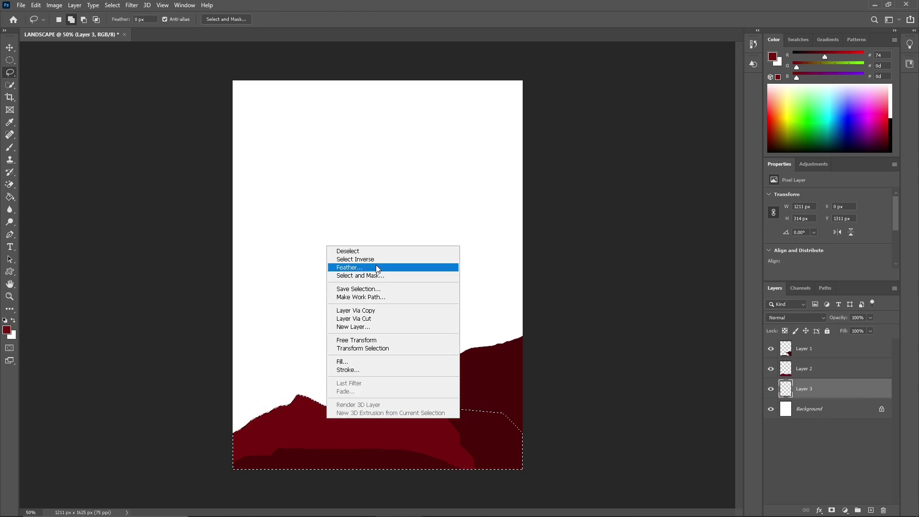
{"action": "left_click", "coordinate": [377, 262]}
{"action": "right_click", "coordinate": [376, 365]}
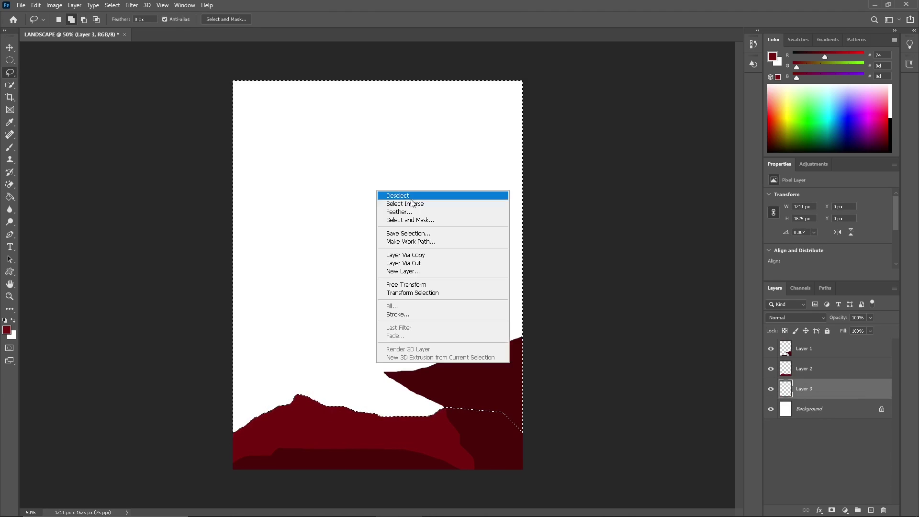
{"action": "left_click", "coordinate": [408, 199]}
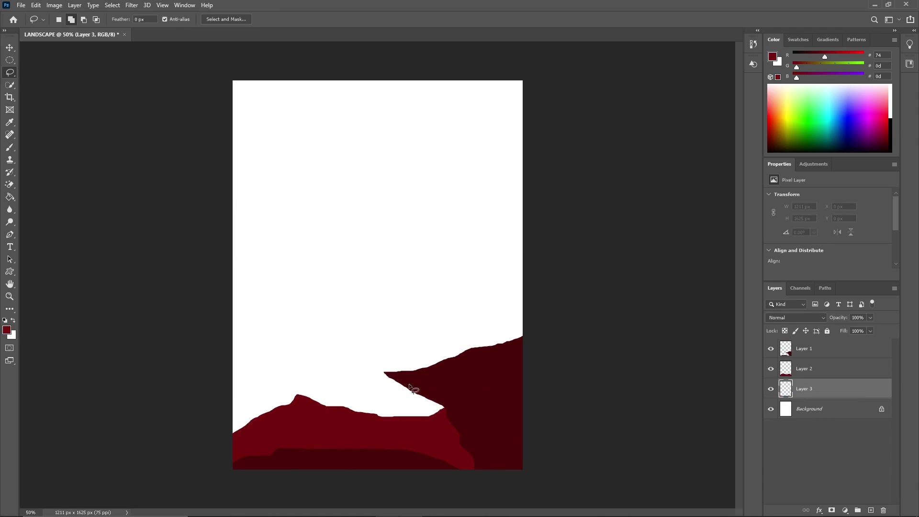
Trace a first ridge outline from the left edge, then discard it
{"action": "left_click_drag", "start_coordinate": [219, 302], "coordinate": [244, 339]}
{"action": "left_click_drag", "start_coordinate": [245, 339], "coordinate": [550, 364]}
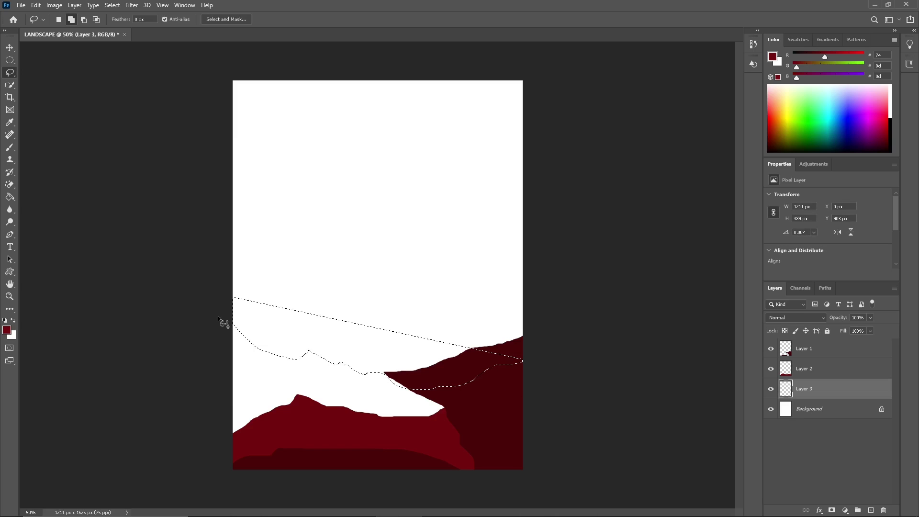
{"action": "right_click", "coordinate": [262, 319]}
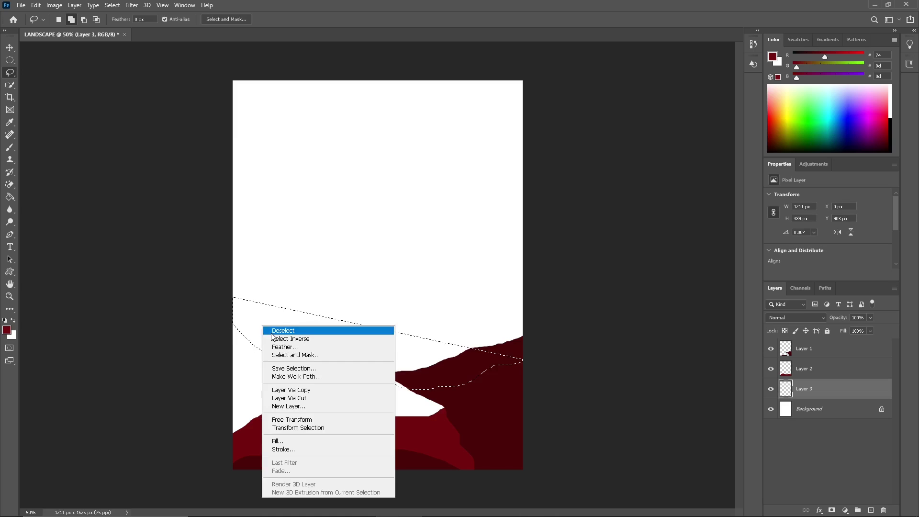
{"action": "left_click", "coordinate": [272, 330]}
{"action": "right_click", "coordinate": [267, 337]}
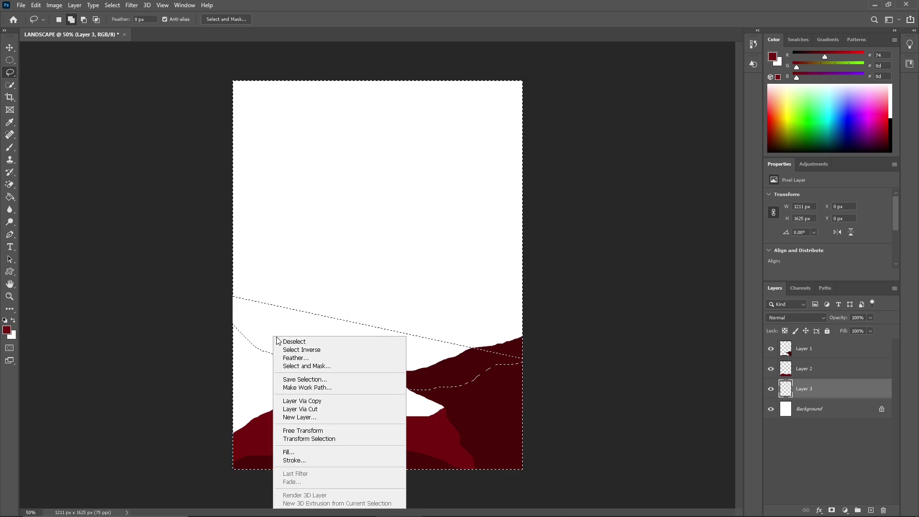
{"action": "left_click", "coordinate": [277, 340]}
Lasso a tall left-side ridge and fill it with brighter red 9e1212
{"action": "mouse_move", "coordinate": [229, 326]}
{"action": "left_mouse_down"}
{"action": "mouse_move", "coordinate": [264, 350]}
{"action": "mouse_move", "coordinate": [370, 372]}
{"action": "mouse_move", "coordinate": [122, 484]}
{"action": "left_mouse_up"}
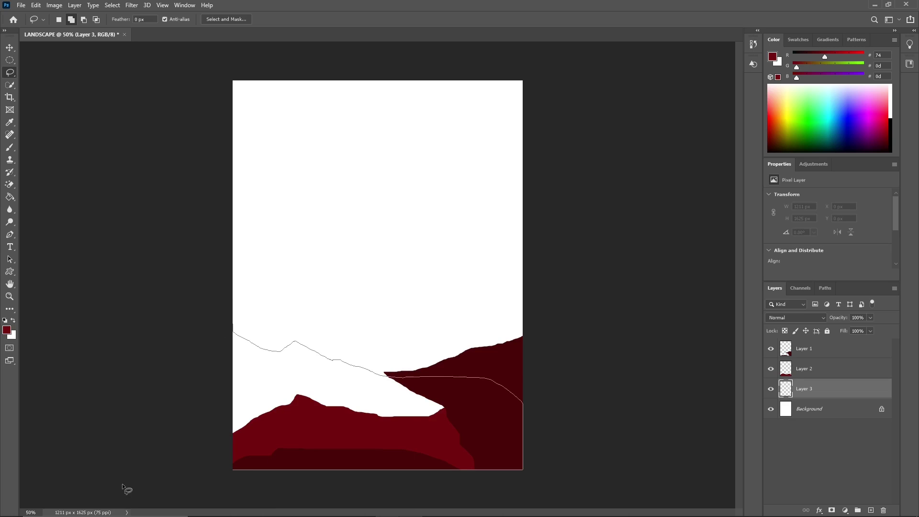
{"action": "left_click_drag", "start_coordinate": [122, 484], "coordinate": [124, 481]}
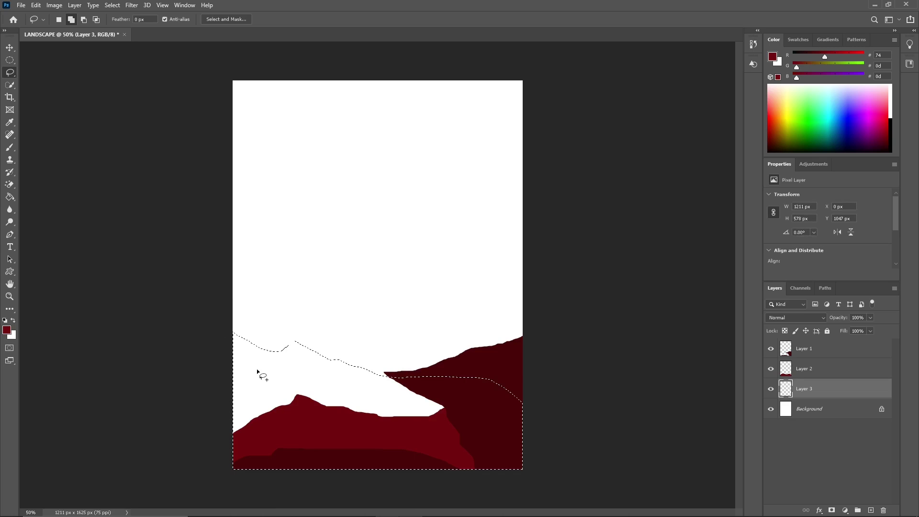
{"action": "key", "text": "g"}
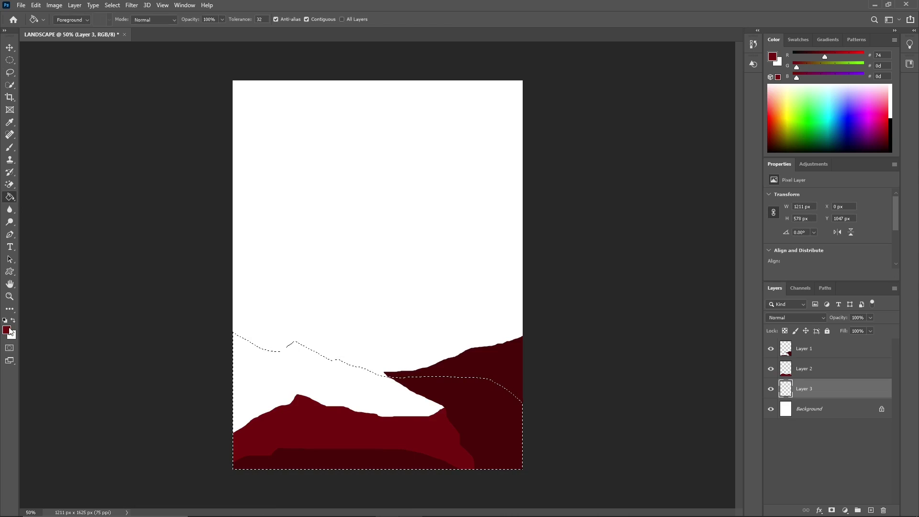
{"action": "left_click", "coordinate": [7, 330]}
{"action": "left_click_drag", "start_coordinate": [470, 179], "coordinate": [470, 171]}
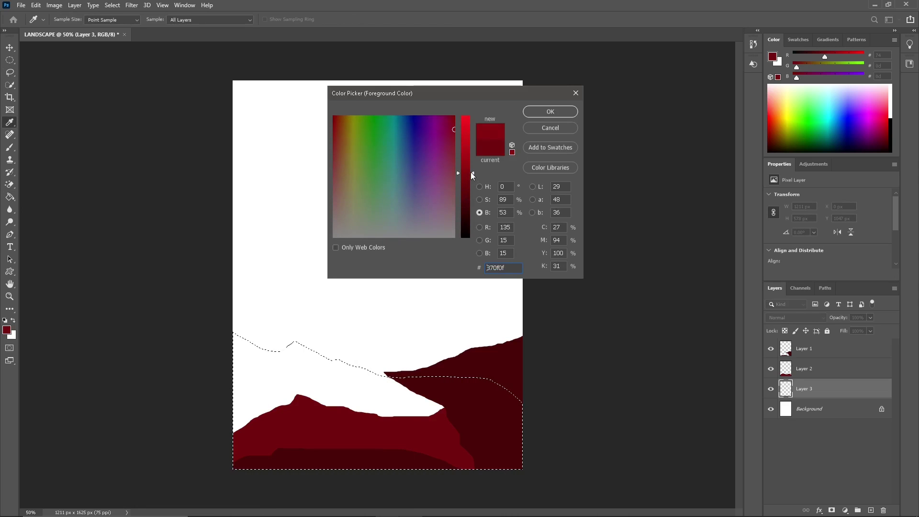
{"action": "left_click", "coordinate": [543, 111]}
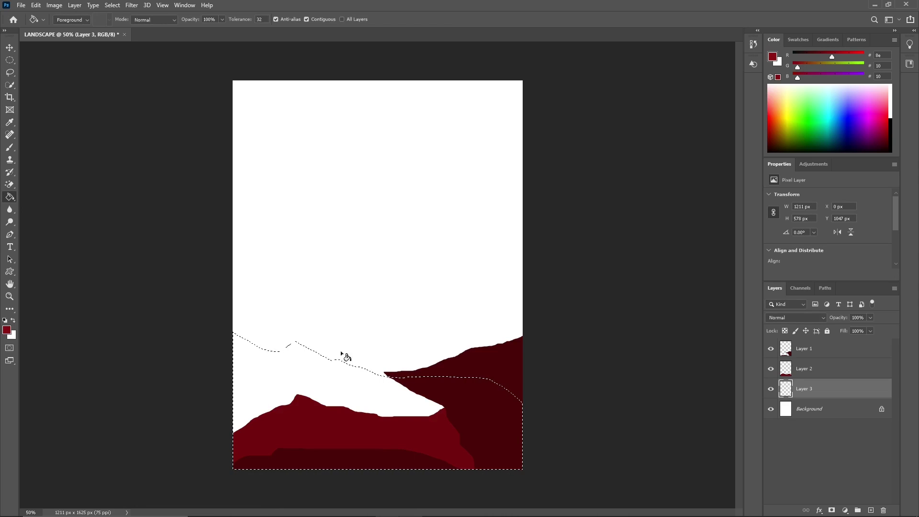
{"action": "left_click", "coordinate": [283, 374]}
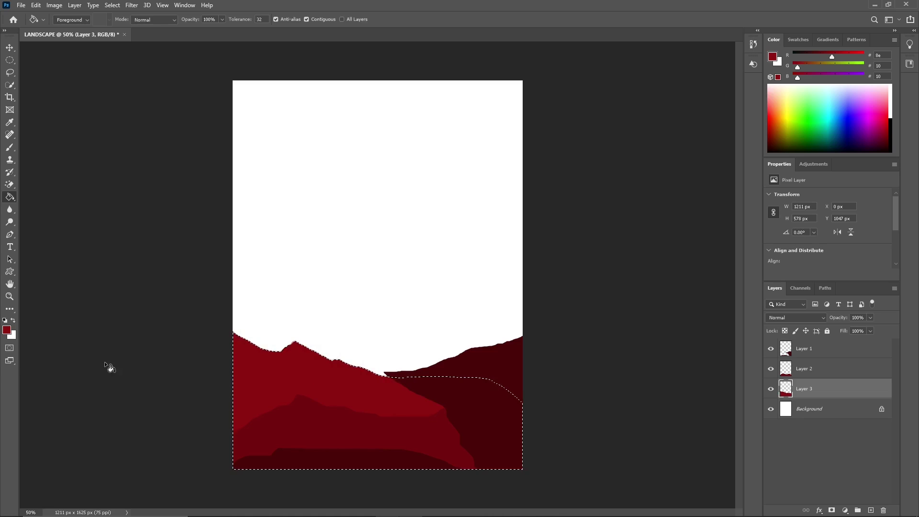
Pick an even lighter red foreground colour for the next ridge
{"action": "left_click", "coordinate": [7, 330]}
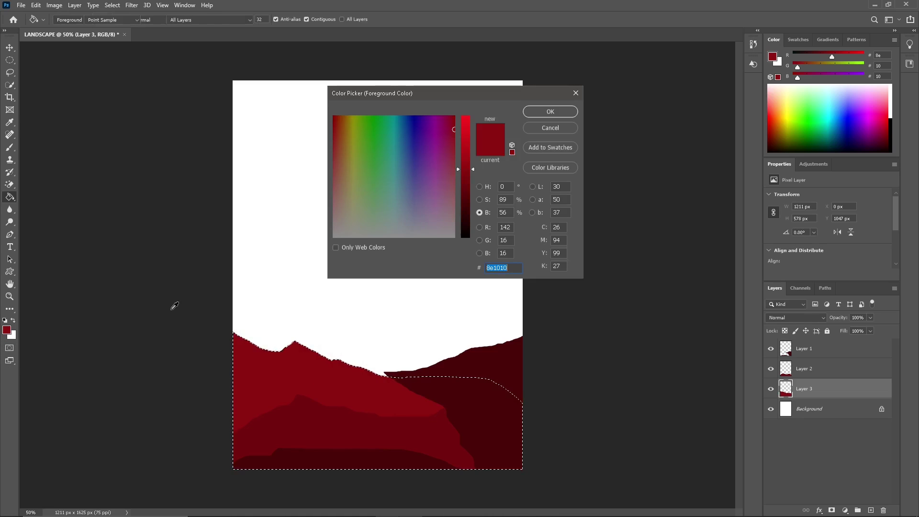
{"action": "left_click", "coordinate": [465, 163]}
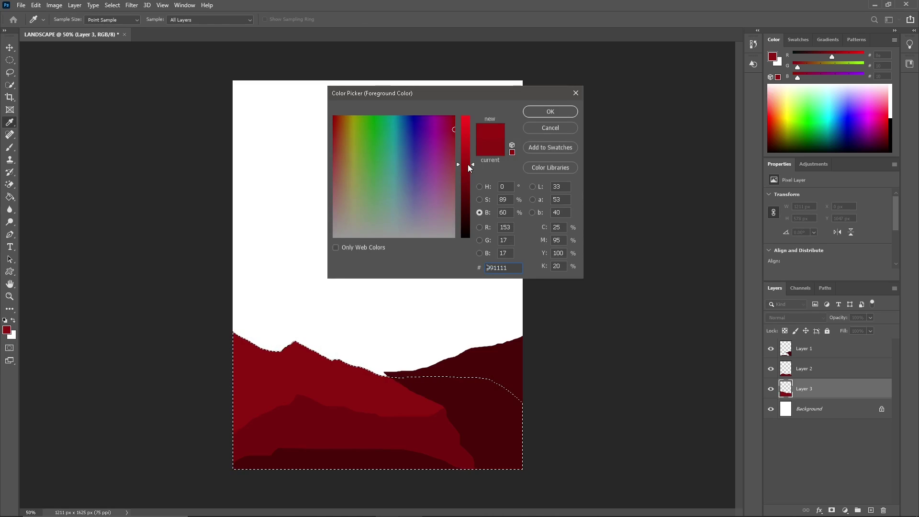
{"action": "left_click", "coordinate": [572, 116]}
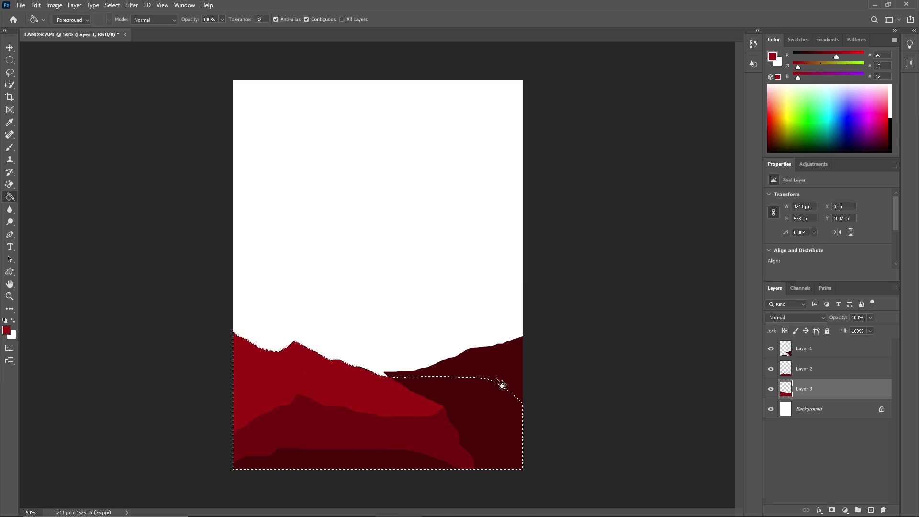
{"action": "key", "text": "l"}
{"action": "right_click", "coordinate": [446, 394]}
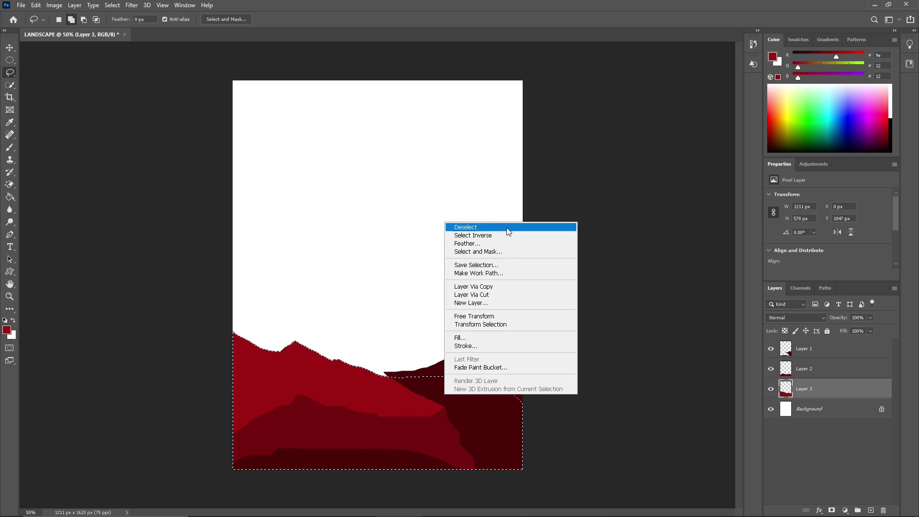
Deselect and trace a ridge outline behind the hills on Layer 4
{"action": "left_click", "coordinate": [508, 231]}
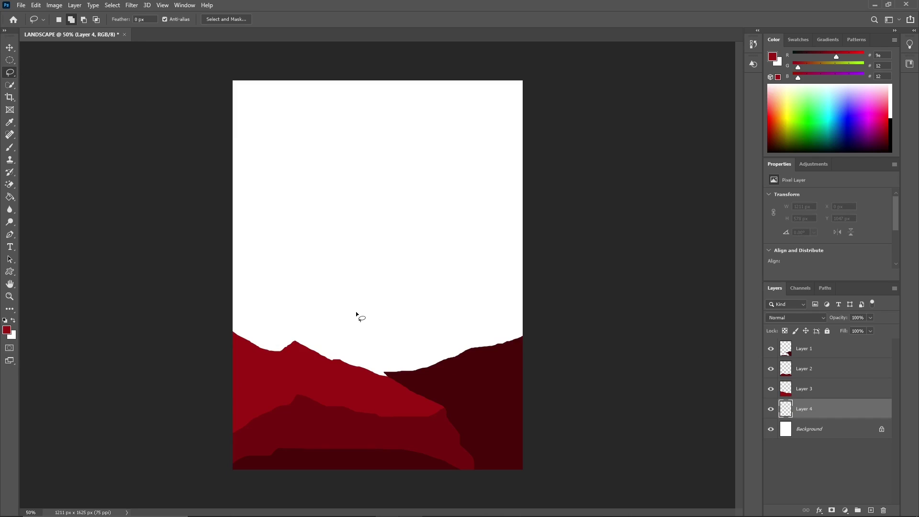
{"action": "left_click_drag", "start_coordinate": [356, 314], "coordinate": [207, 321]}
{"action": "key", "text": "g"}
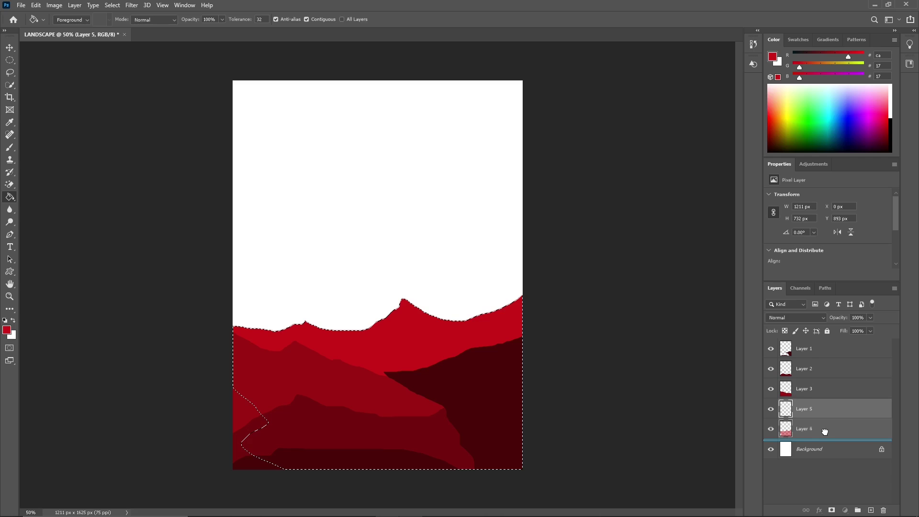
Move Layer 5 beneath Layer 4 and begin outlining a tall peak
{"action": "left_click_drag", "start_coordinate": [824, 432], "coordinate": [824, 432]}
{"action": "key", "text": "ctrl+d"}
{"action": "key", "text": "l"}
{"action": "left_click_drag", "start_coordinate": [234, 315], "coordinate": [319, 252]}
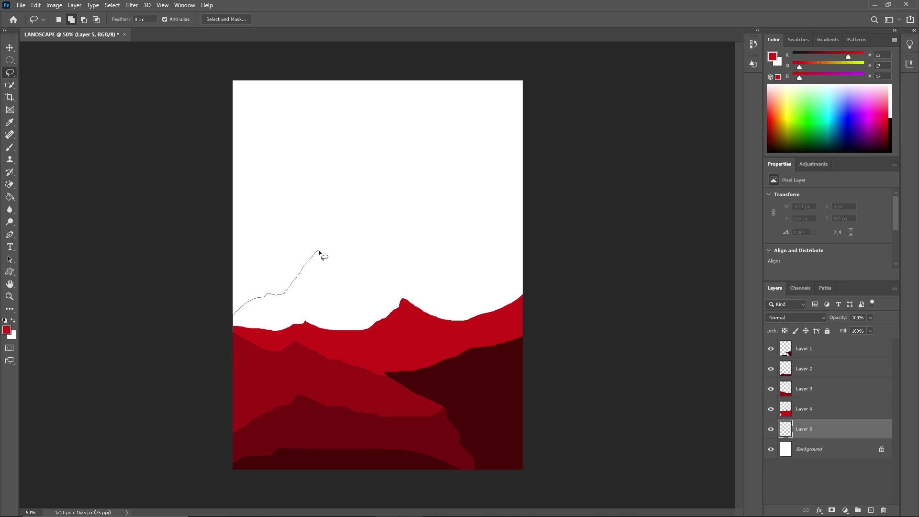
Close the peak outline, fill it bright red, deselect, and add a layer below Layer 5
{"action": "left_click_drag", "start_coordinate": [319, 253], "coordinate": [239, 447]}
{"action": "key", "text": "g"}
{"action": "left_click", "coordinate": [380, 248]}
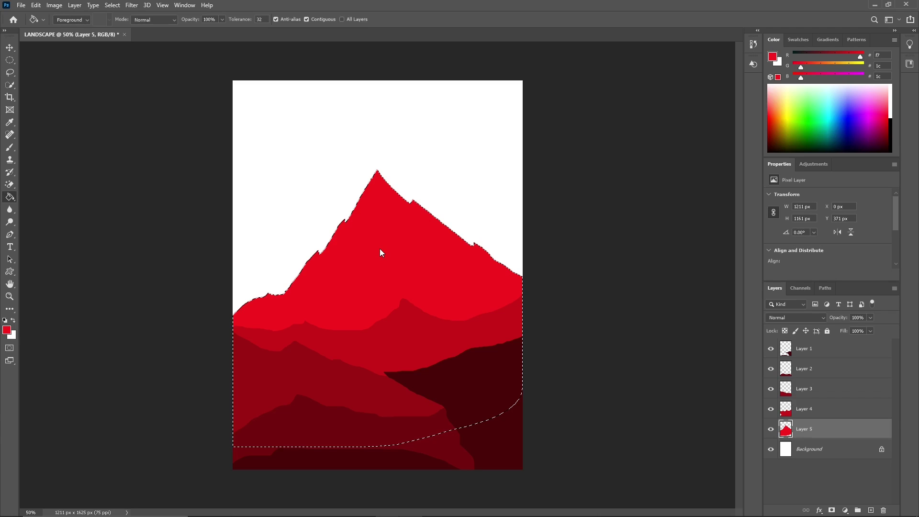
{"action": "key", "text": "l"}
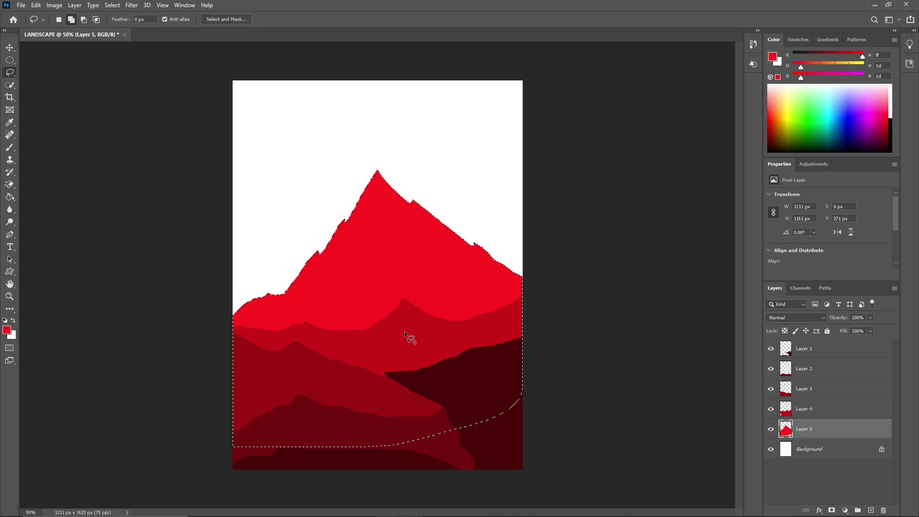
{"action": "key", "text": "ctrl+d"}
{"action": "key", "text": "ctrl+shift+alt+n"}
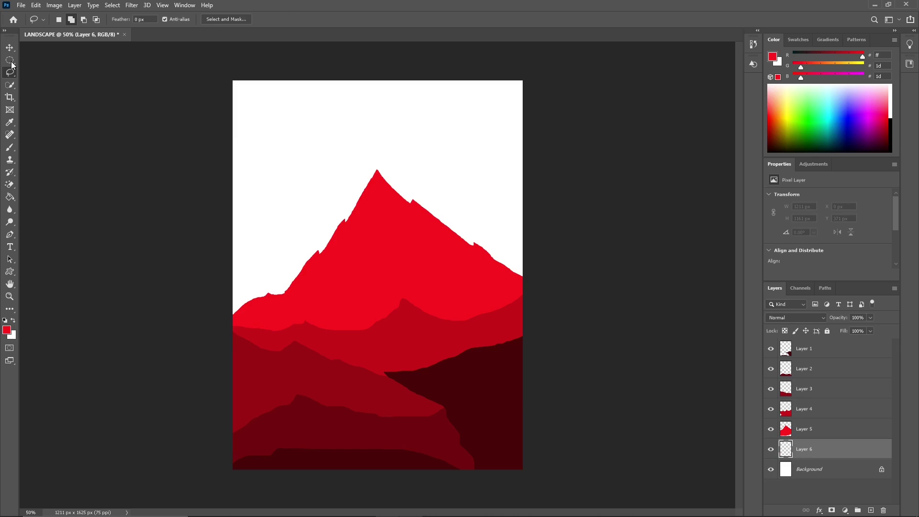
Draw a circular selection and move it onto the tall peak's tip
{"action": "left_click", "coordinate": [10, 60]}
{"action": "left_click_drag", "start_coordinate": [290, 103], "coordinate": [382, 193]}
{"action": "left_click_drag", "start_coordinate": [321, 142], "coordinate": [320, 148]}
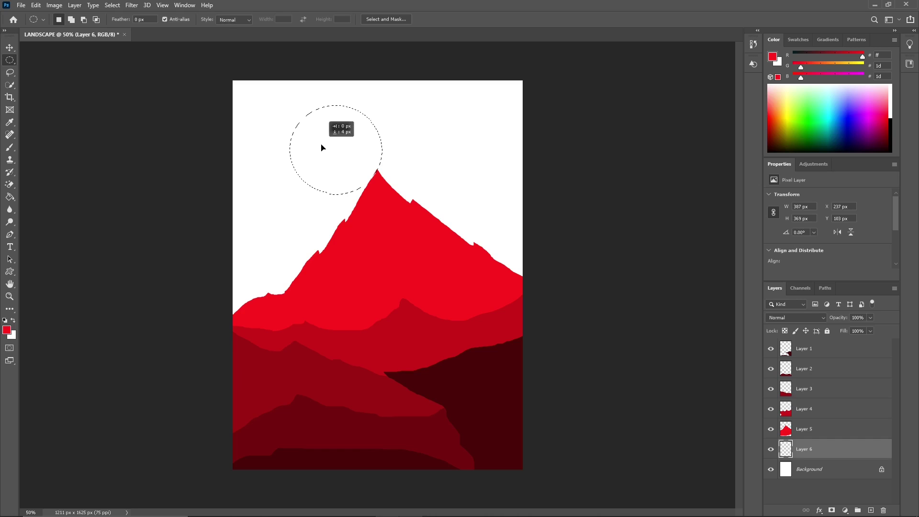
{"action": "left_click_drag", "start_coordinate": [321, 148], "coordinate": [325, 168]}
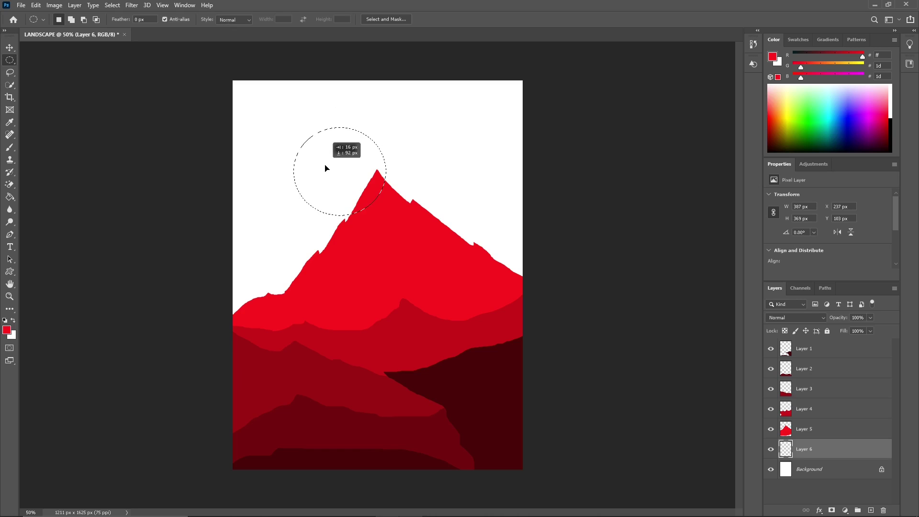
{"action": "left_click_drag", "start_coordinate": [325, 165], "coordinate": [318, 174]}
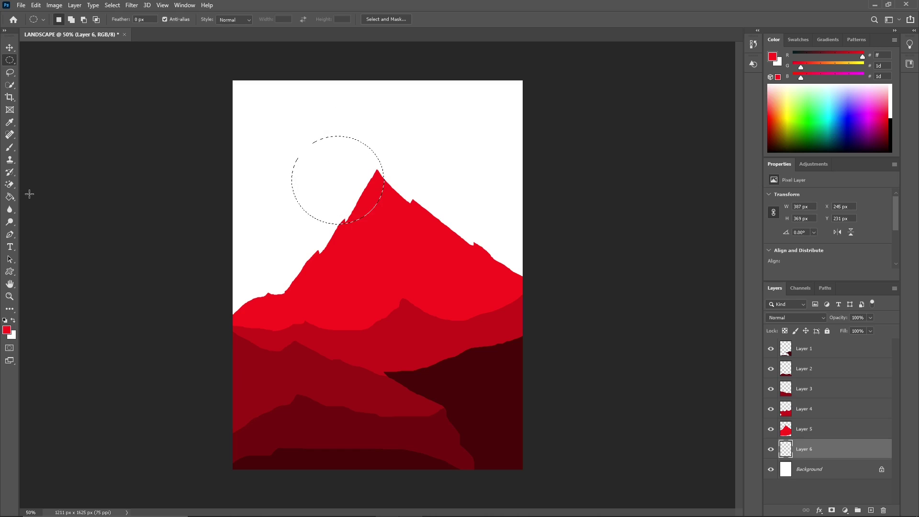
Fill the circle with a soft low-saturation pink and deselect
{"action": "left_click", "coordinate": [10, 197]}
{"action": "left_click", "coordinate": [7, 332]}
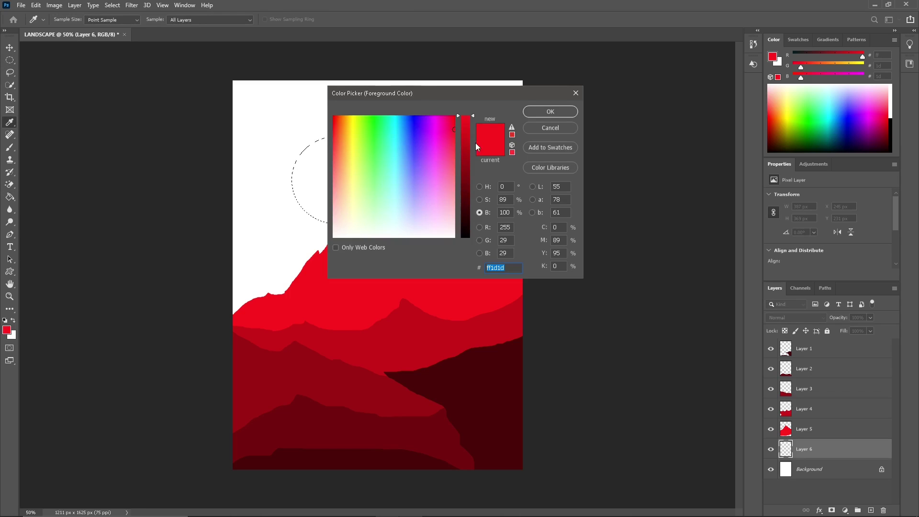
{"action": "left_click", "coordinate": [479, 199]}
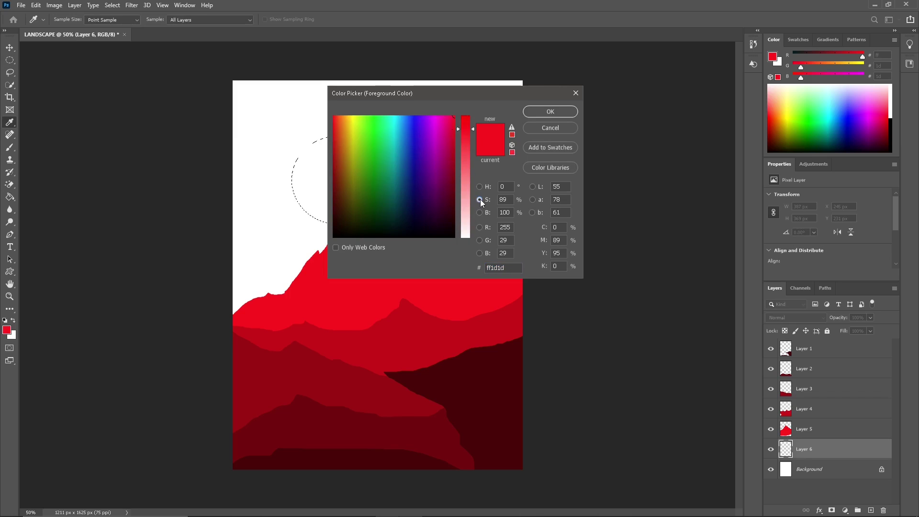
{"action": "left_click_drag", "start_coordinate": [472, 129], "coordinate": [469, 162]}
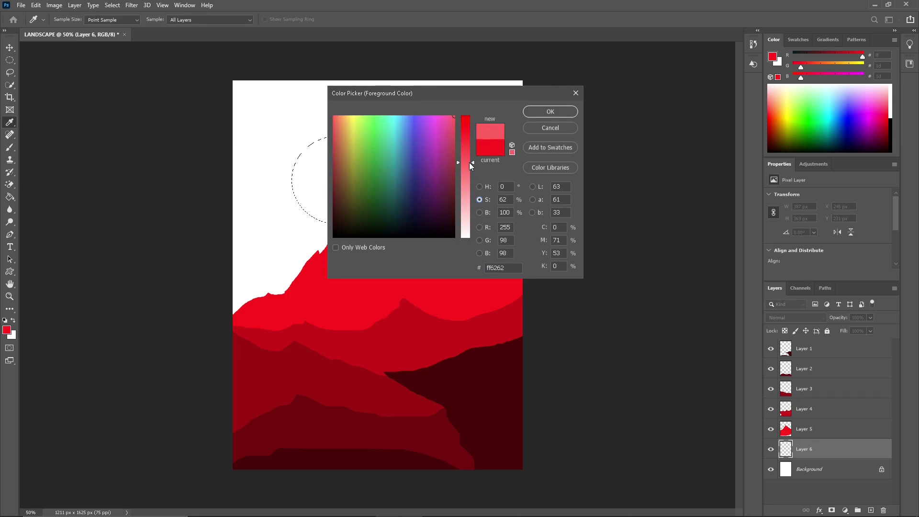
{"action": "left_click", "coordinate": [551, 111]}
{"action": "left_click", "coordinate": [351, 180]}
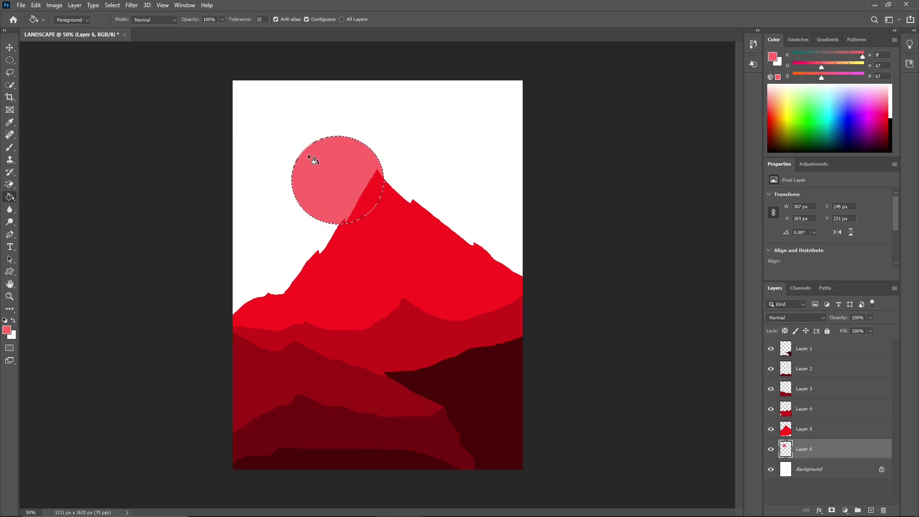
{"action": "key", "text": "l"}
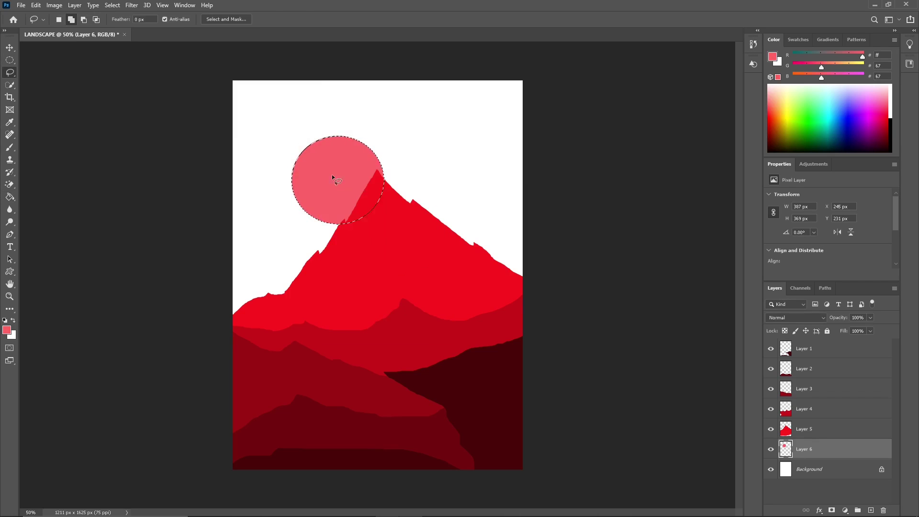
{"action": "key", "text": "ctrl+d"}
Switch to the Brush with a slightly deeper pink foreground colour
{"action": "left_click", "coordinate": [11, 148]}
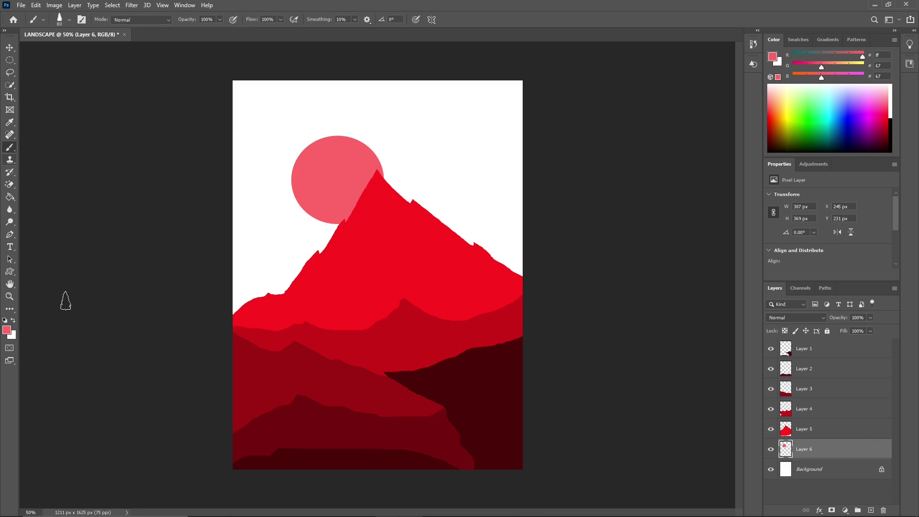
{"action": "left_click", "coordinate": [7, 330]}
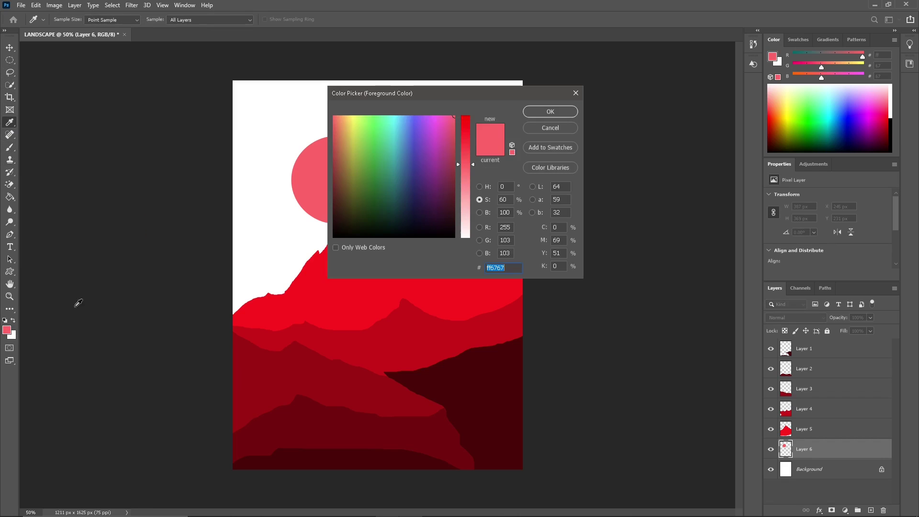
{"action": "left_click", "coordinate": [466, 156]}
{"action": "left_click", "coordinate": [551, 112]}
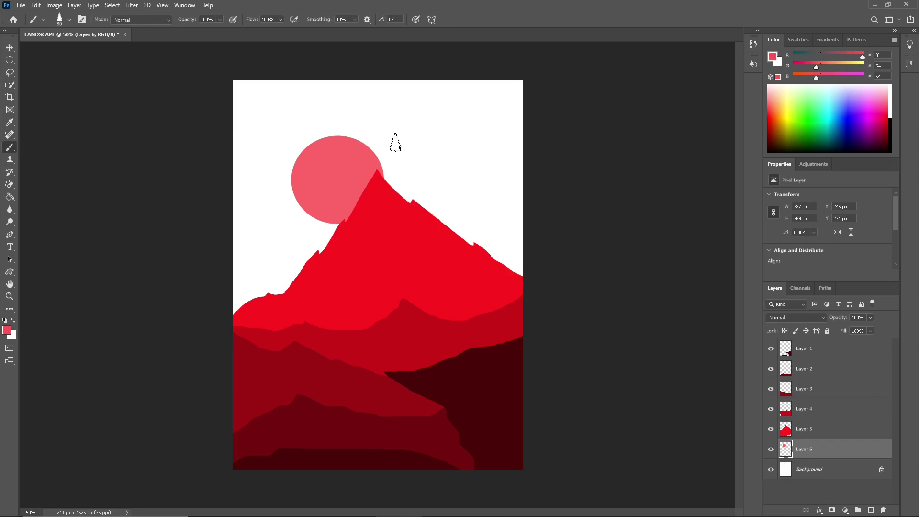
Set the General Brushes Soft Round brush to 464 px, test a sky stroke, and undo it
{"action": "right_click", "coordinate": [282, 148]}
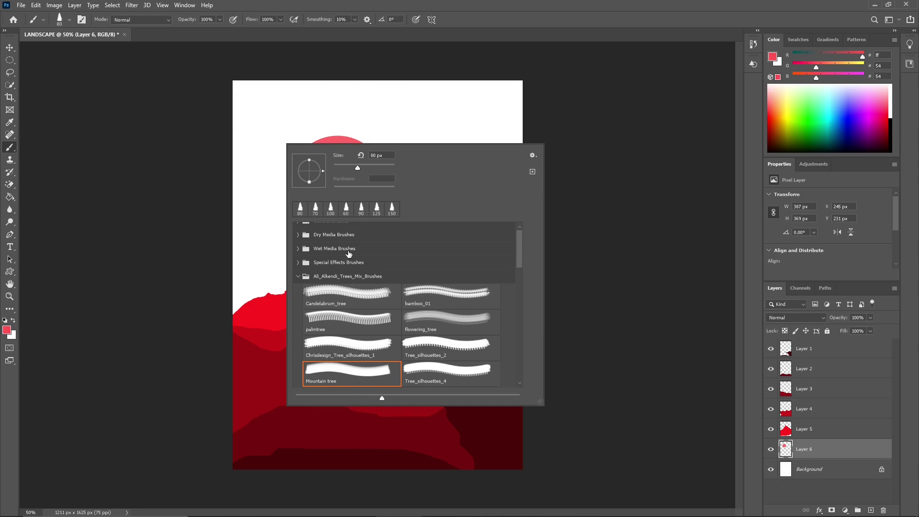
{"action": "scroll", "coordinate": [347, 253], "scroll_direction": "up", "scroll_amount": 1}
{"action": "left_click", "coordinate": [298, 229]}
{"action": "left_click", "coordinate": [316, 245]}
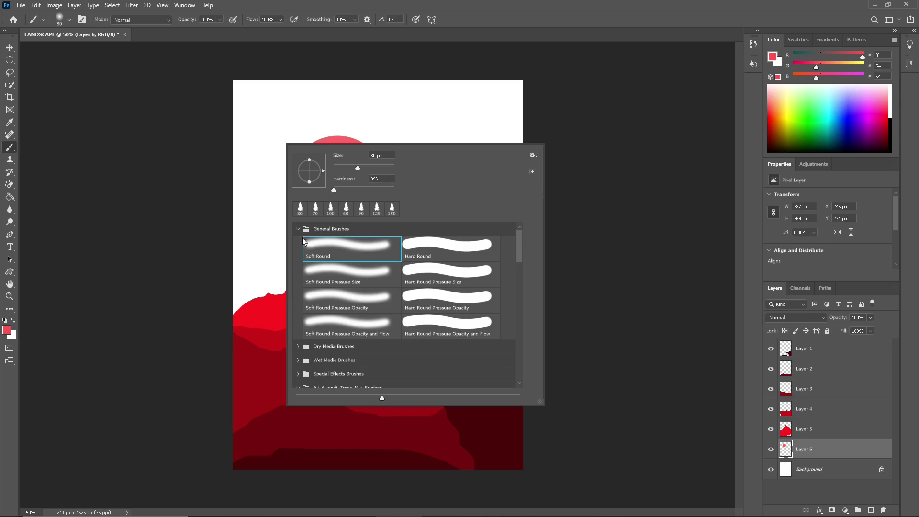
{"action": "right_click", "coordinate": [411, 118]}
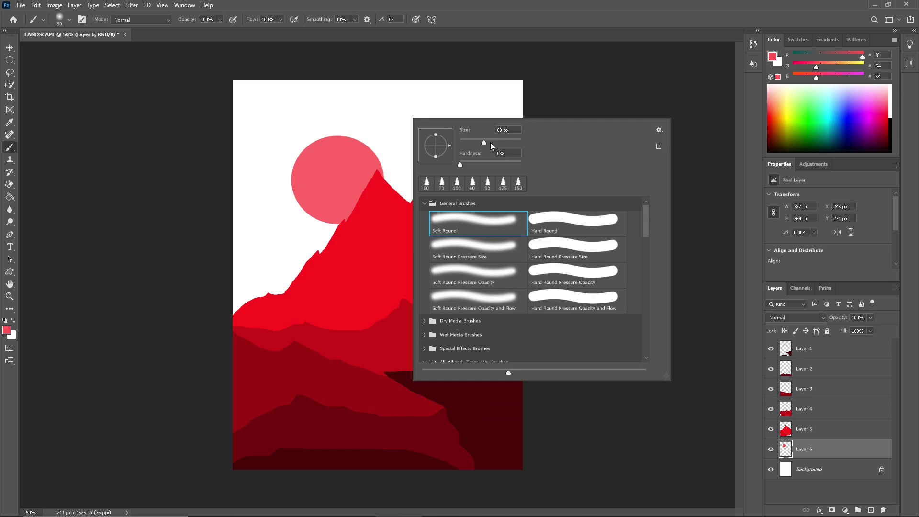
{"action": "mouse_move", "coordinate": [485, 142]}
{"action": "left_mouse_down"}
{"action": "mouse_move", "coordinate": [519, 143]}
{"action": "mouse_move", "coordinate": [501, 140]}
{"action": "left_mouse_up"}
{"action": "mouse_move", "coordinate": [365, 119]}
{"action": "left_mouse_down"}
{"action": "mouse_move", "coordinate": [219, 219]}
{"action": "mouse_move", "coordinate": [250, 284]}
{"action": "mouse_move", "coordinate": [287, 114]}
{"action": "mouse_move", "coordinate": [646, 289]}
{"action": "left_mouse_up"}
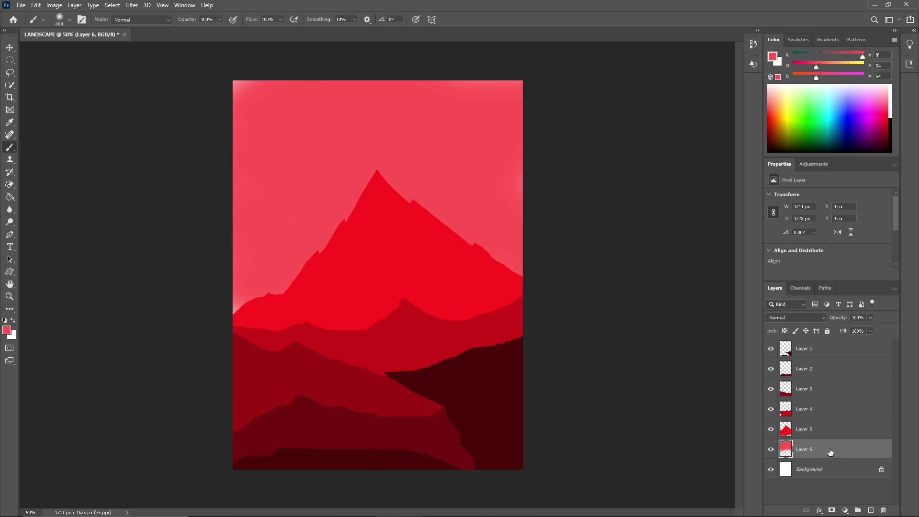
{"action": "key", "text": "ctrl+z"}
{"action": "key", "text": "ctrl+z"}
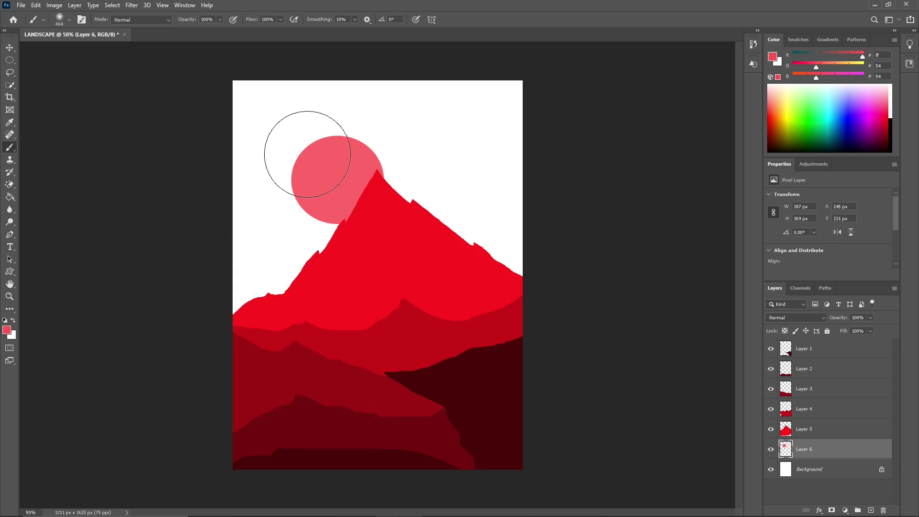
Add Layer 7 beneath the sun's Layer 6 and paint the sky behind it soft pink
{"action": "left_click", "coordinate": [870, 509]}
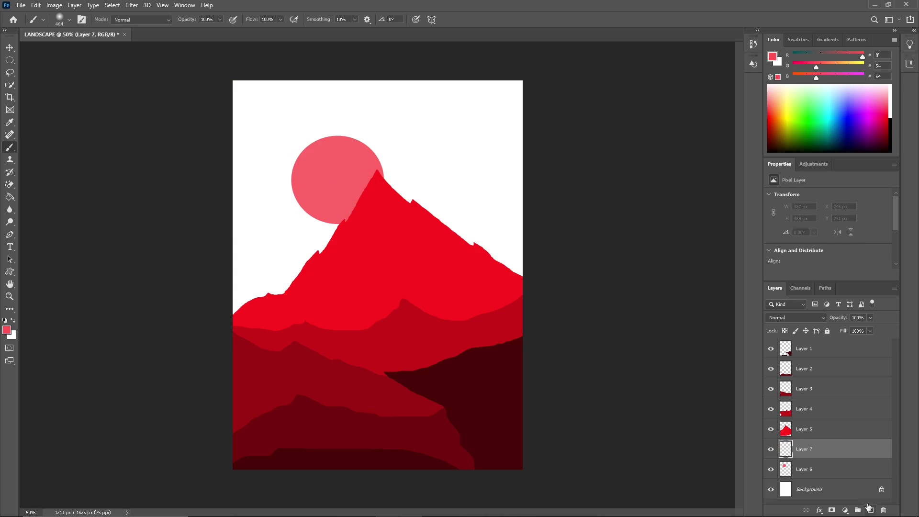
{"action": "left_click_drag", "start_coordinate": [799, 445], "coordinate": [829, 479]}
{"action": "left_click_drag", "start_coordinate": [507, 224], "coordinate": [431, 199]}
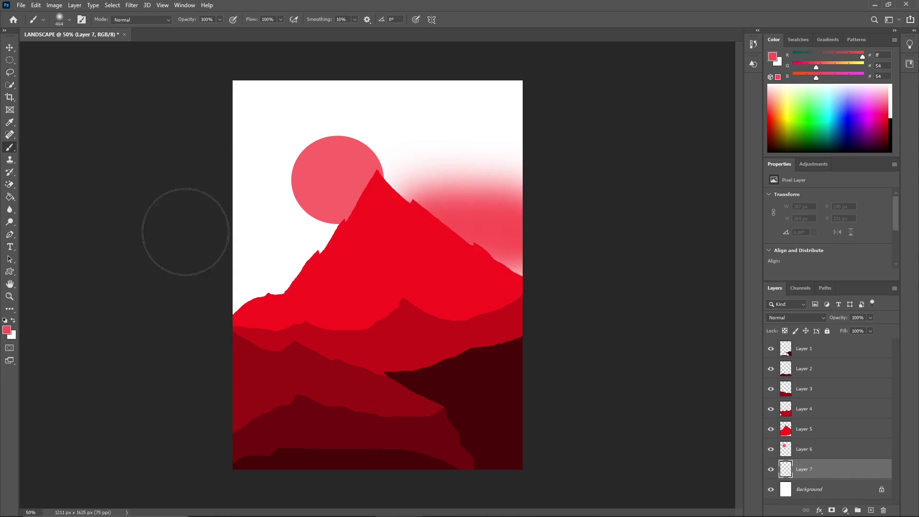
{"action": "mouse_move", "coordinate": [185, 232]}
{"action": "left_mouse_down"}
{"action": "mouse_move", "coordinate": [180, 246]}
{"action": "mouse_move", "coordinate": [366, 132]}
{"action": "mouse_move", "coordinate": [570, 289]}
{"action": "left_mouse_up"}
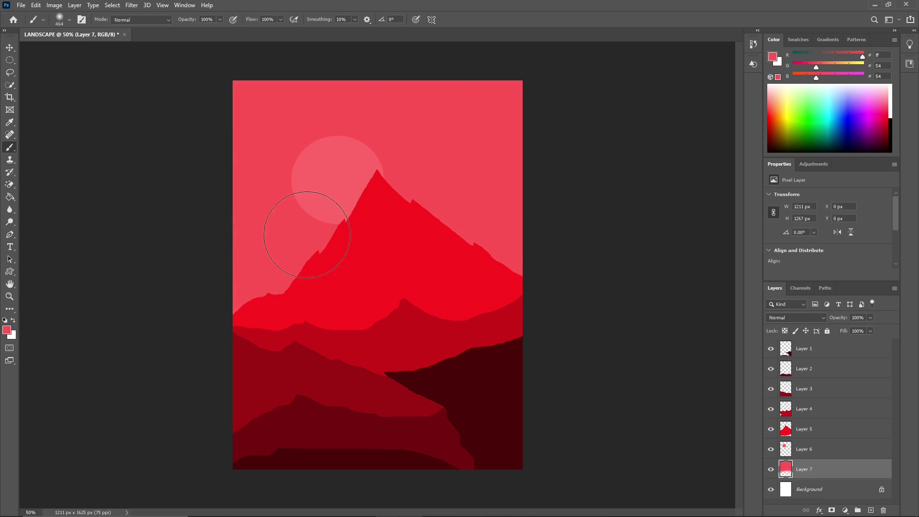
{"action": "left_click", "coordinate": [833, 449]}
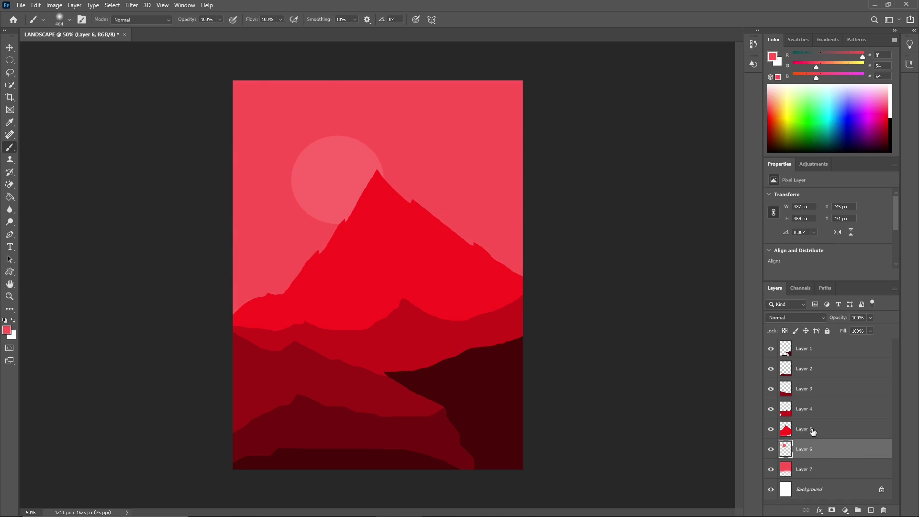
Give the sun a pale pink ffa1a1 Color Overlay
{"action": "double_click", "coordinate": [814, 443]}
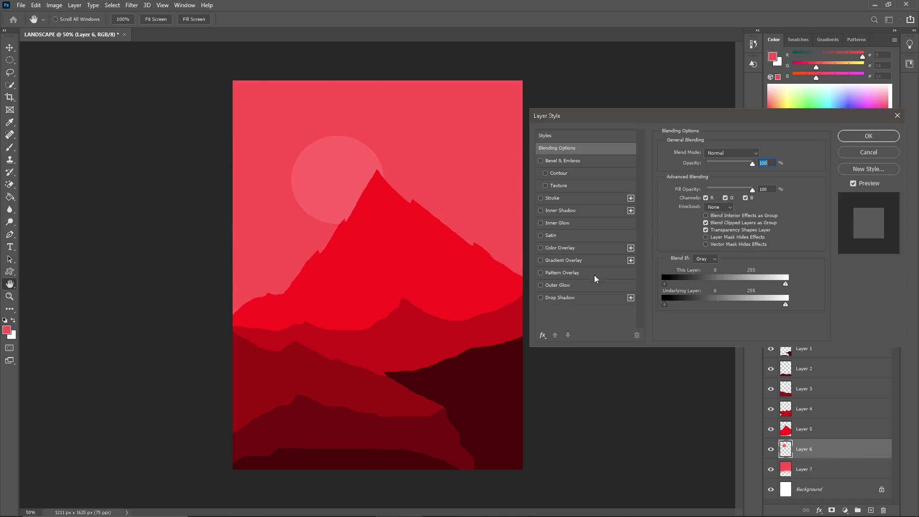
{"action": "left_click", "coordinate": [560, 247]}
{"action": "left_click", "coordinate": [761, 154]}
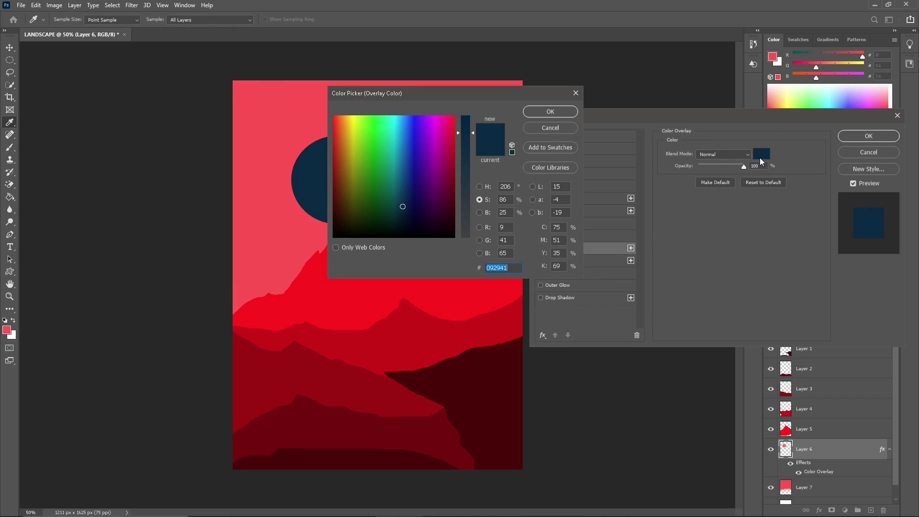
{"action": "left_click", "coordinate": [649, 161]}
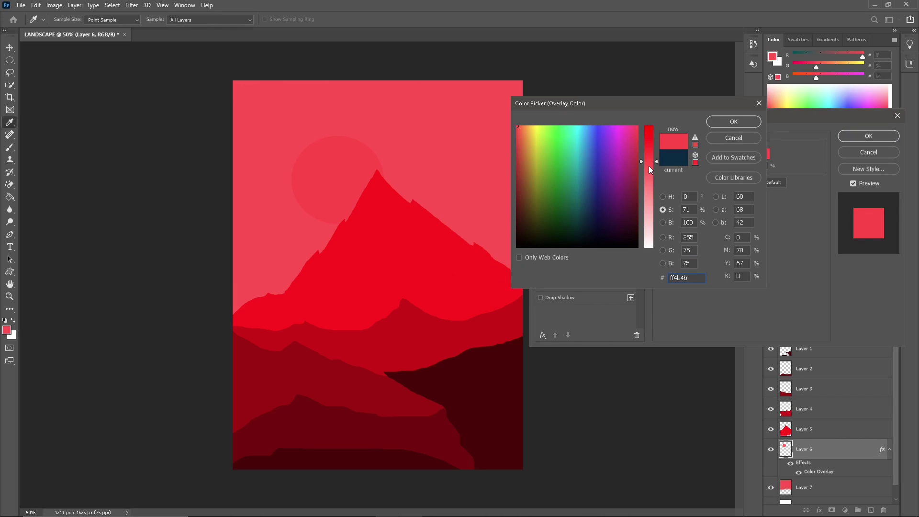
{"action": "left_click", "coordinate": [650, 202]}
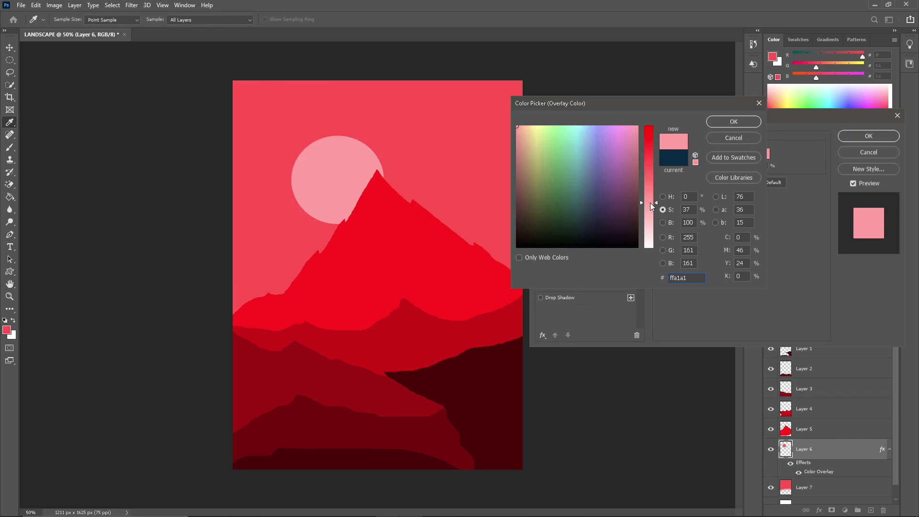
{"action": "left_click", "coordinate": [725, 122]}
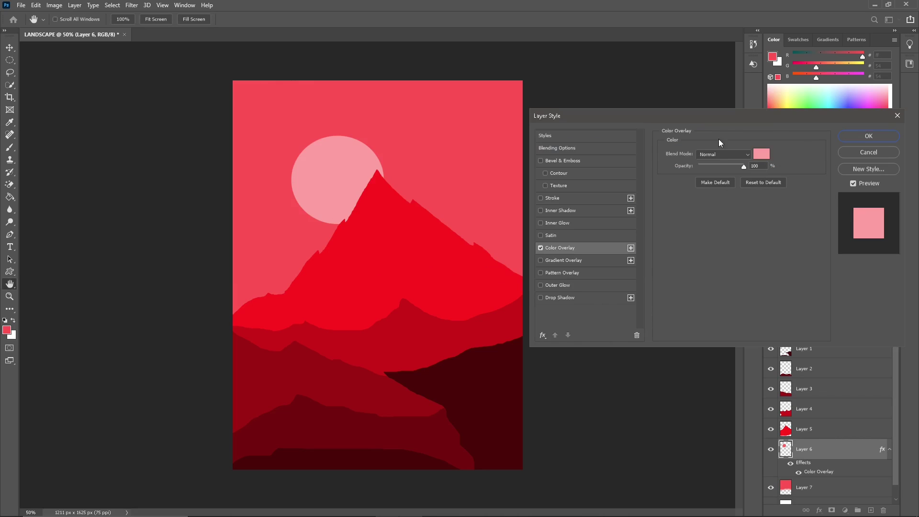
Add a pale pink ffc3c3 Outer Glow with 34% spread to the sun
{"action": "left_click", "coordinate": [564, 286]}
{"action": "left_click", "coordinate": [685, 186]}
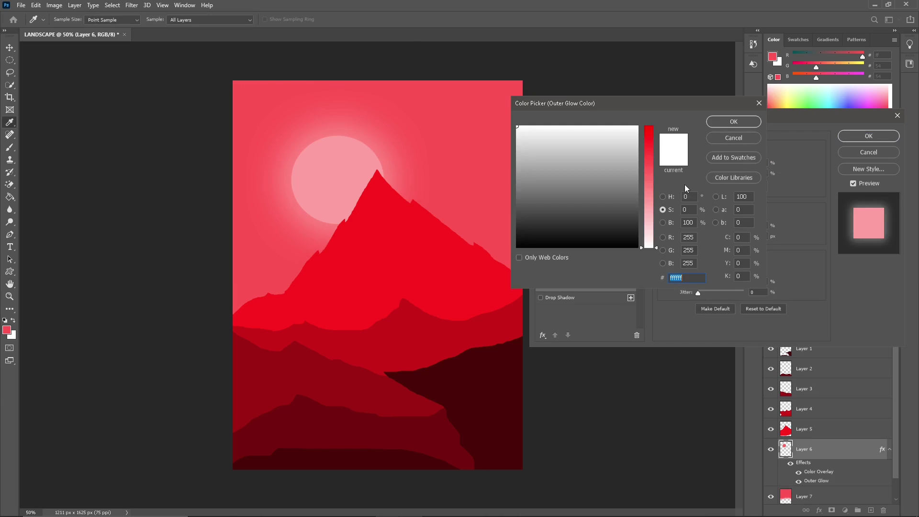
{"action": "left_click", "coordinate": [649, 157]}
{"action": "left_click_drag", "start_coordinate": [649, 160], "coordinate": [649, 195]}
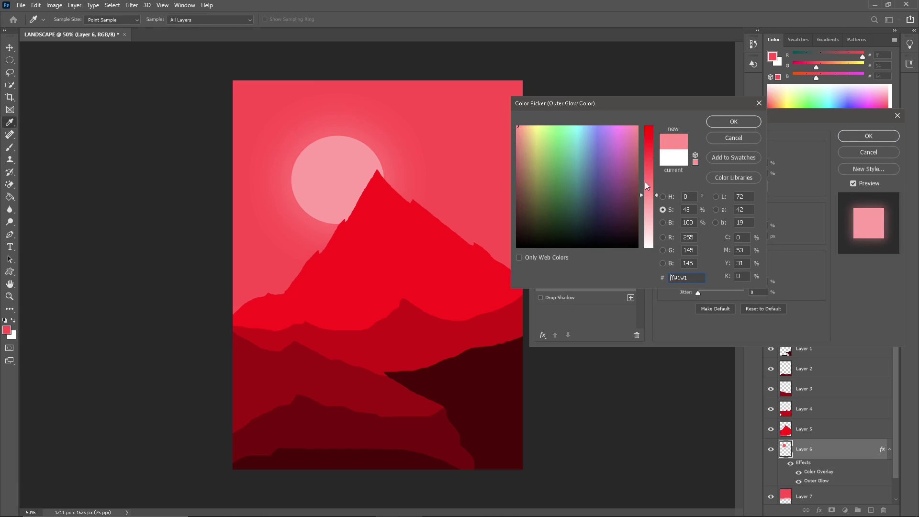
{"action": "mouse_move", "coordinate": [650, 180]}
{"action": "left_mouse_down"}
{"action": "mouse_move", "coordinate": [650, 168]}
{"action": "mouse_move", "coordinate": [650, 219]}
{"action": "left_mouse_up"}
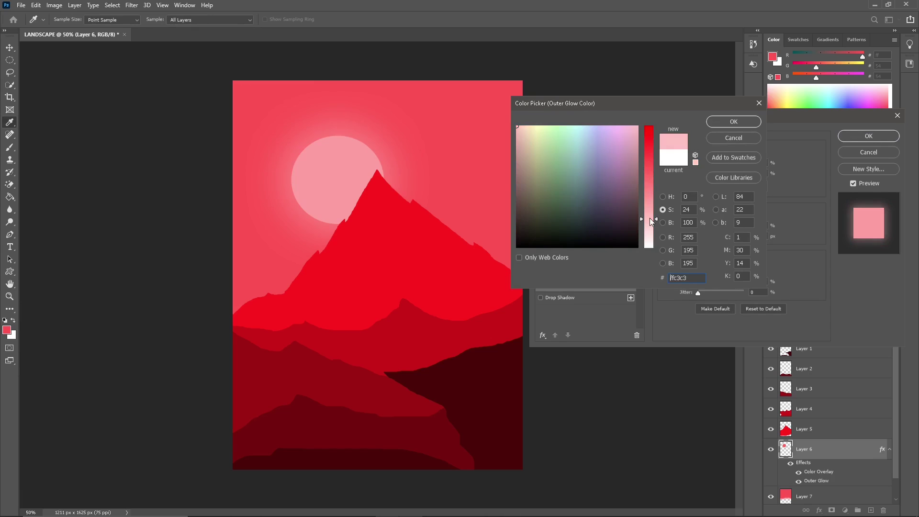
{"action": "left_click", "coordinate": [732, 125]}
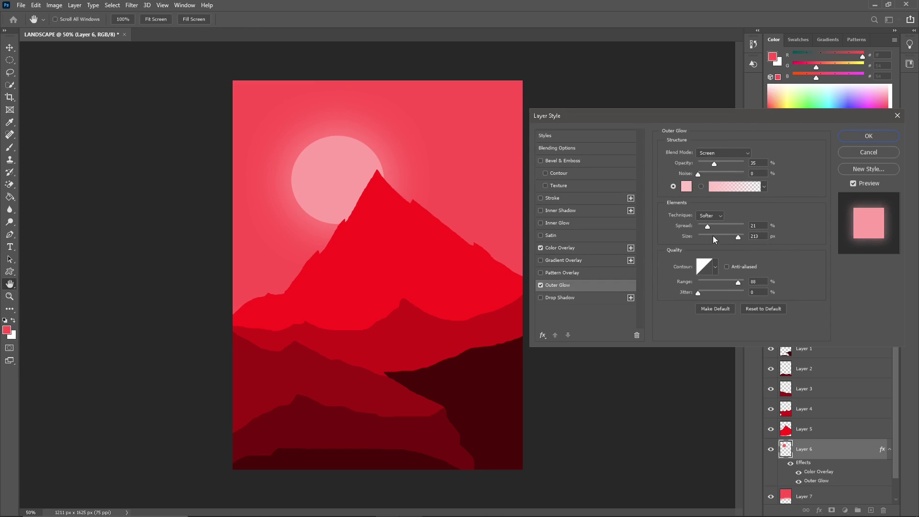
{"action": "left_click_drag", "start_coordinate": [707, 226], "coordinate": [713, 227]}
{"action": "left_click", "coordinate": [850, 139]}
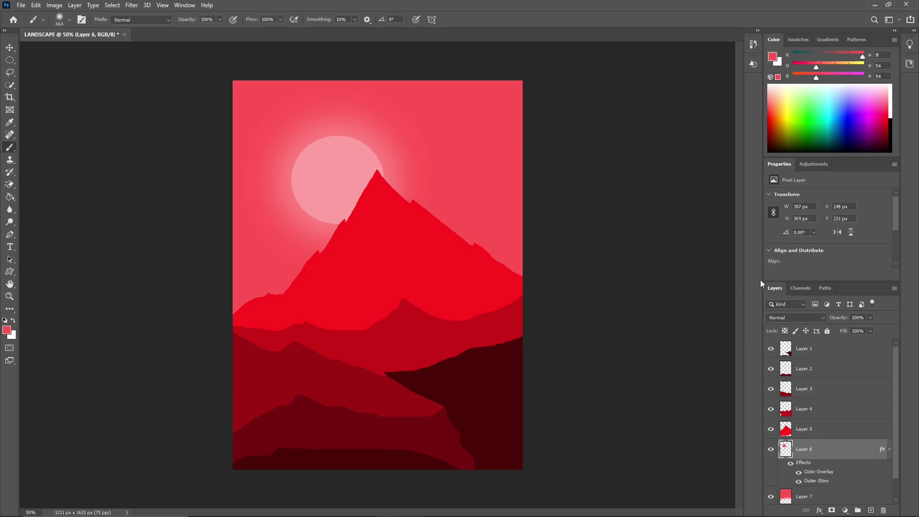
{"action": "left_click", "coordinate": [21, 5]}
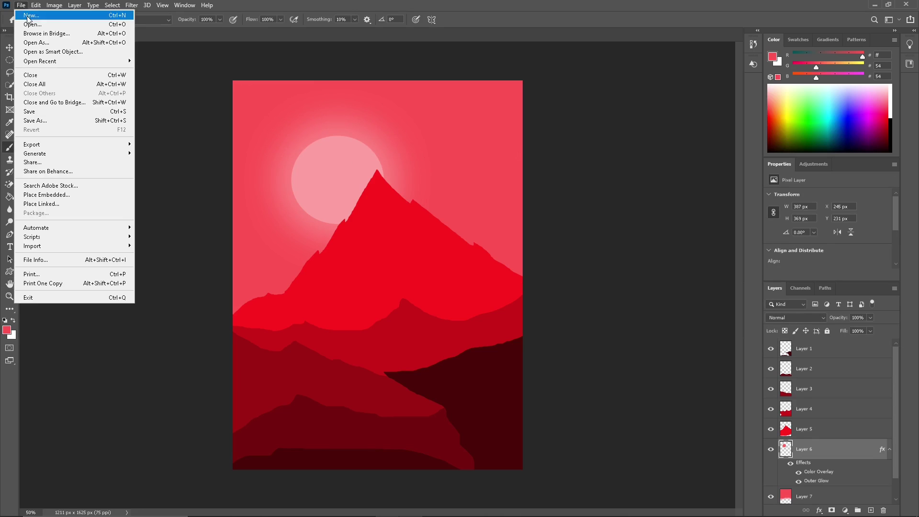
Open wolf.png from the Documents > Adobe > PNG folder
{"action": "left_click", "coordinate": [28, 24]}
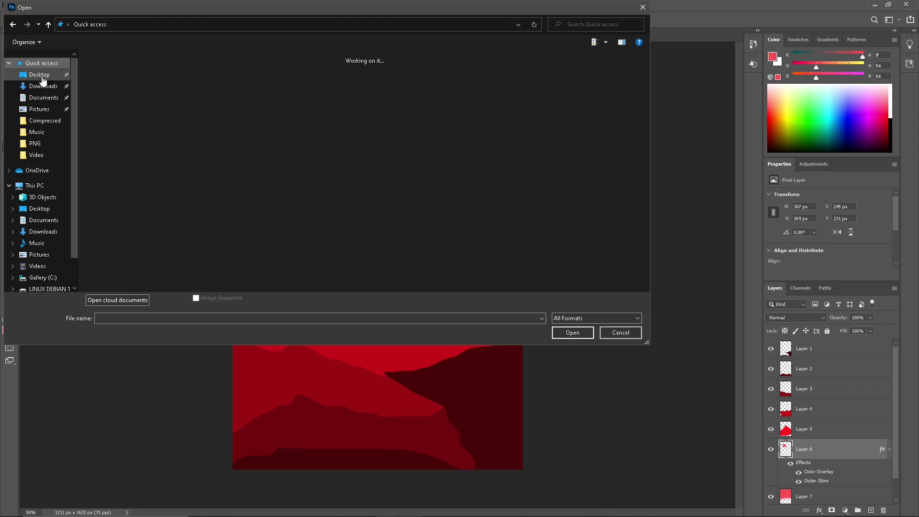
{"action": "left_click", "coordinate": [43, 97]}
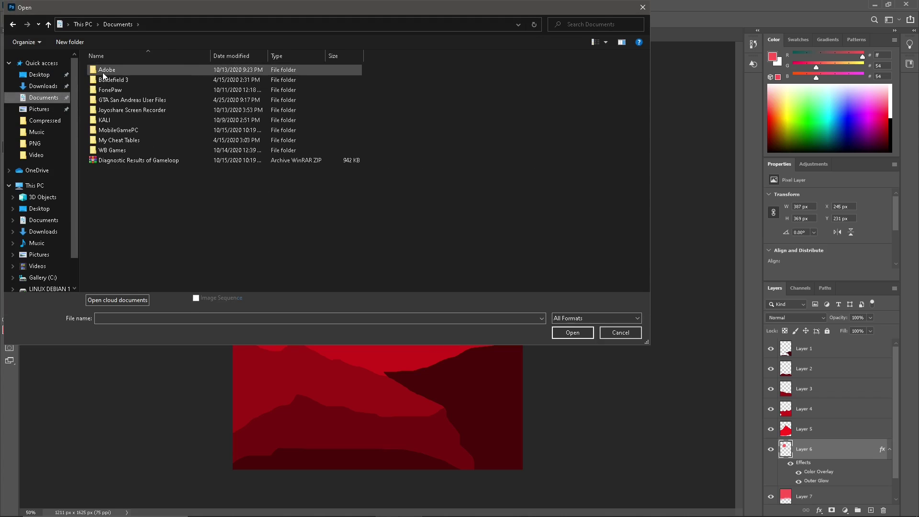
{"action": "double_click", "coordinate": [103, 72]}
{"action": "double_click", "coordinate": [119, 93]}
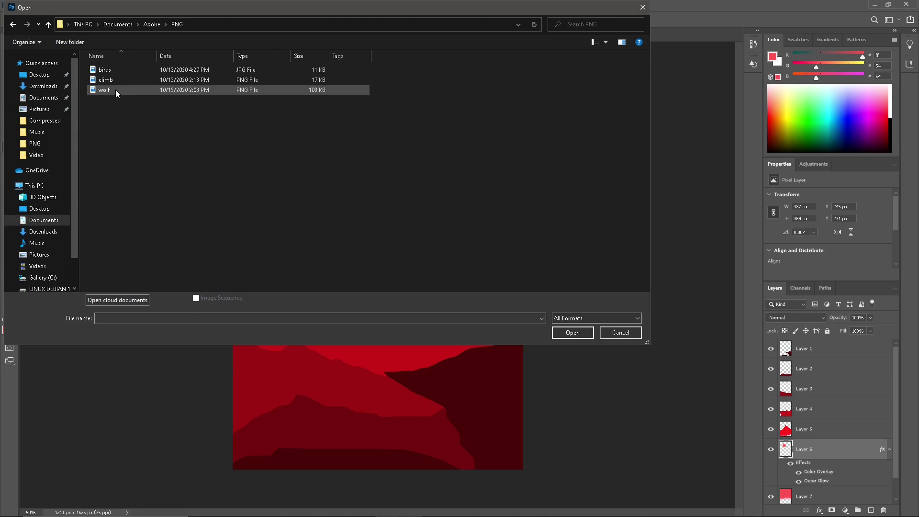
{"action": "double_click", "coordinate": [115, 90]}
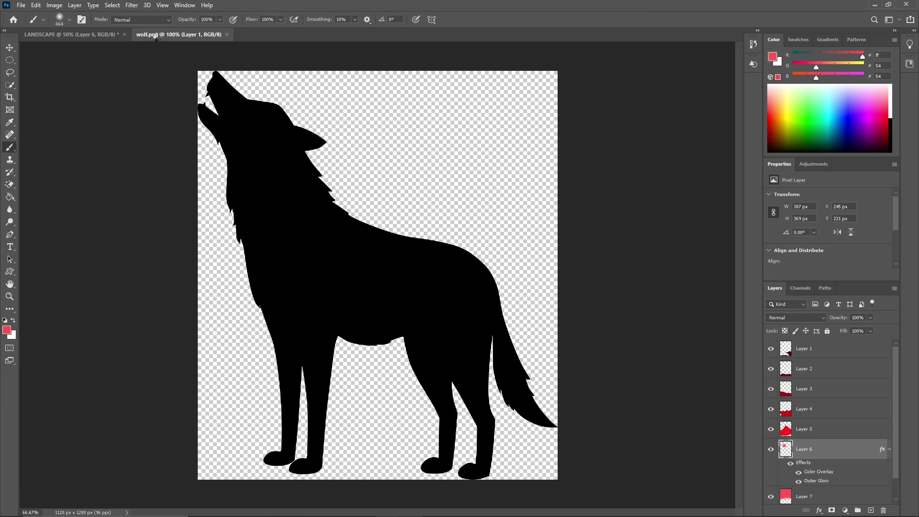
Bring the wolf into LANDSCAPE as Layer 8 at the top of the stack, blended in Darken mode
{"action": "left_click", "coordinate": [10, 48]}
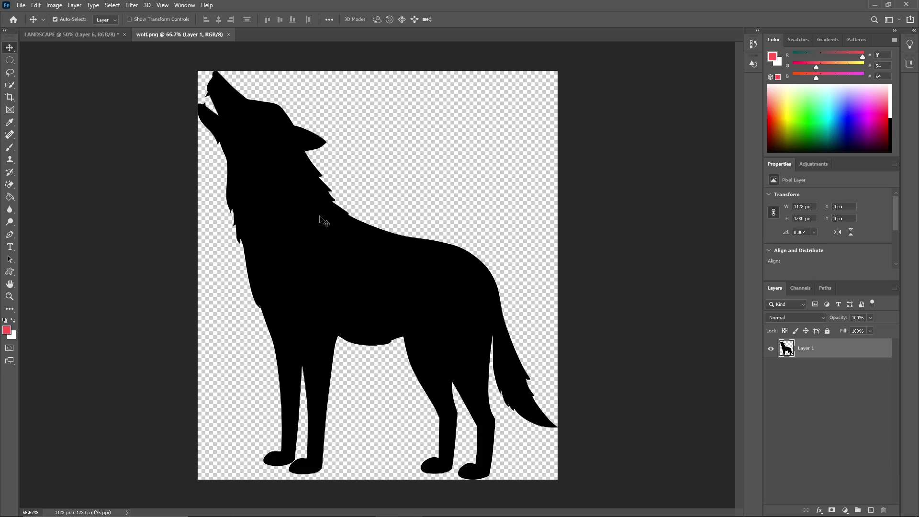
{"action": "mouse_move", "coordinate": [247, 182]}
{"action": "left_mouse_down"}
{"action": "mouse_move", "coordinate": [95, 37]}
{"action": "mouse_move", "coordinate": [318, 223]}
{"action": "left_mouse_up"}
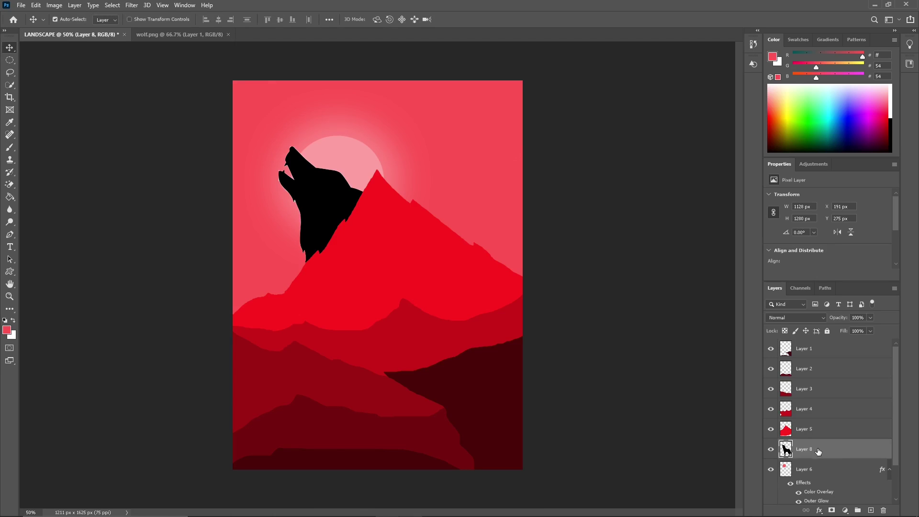
{"action": "left_click_drag", "start_coordinate": [819, 450], "coordinate": [828, 350]}
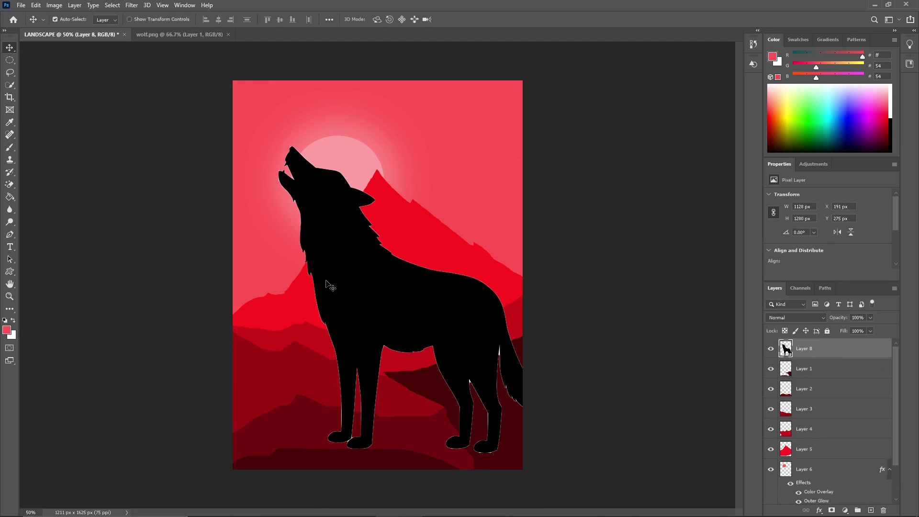
{"action": "key", "text": "alt+shift+k"}
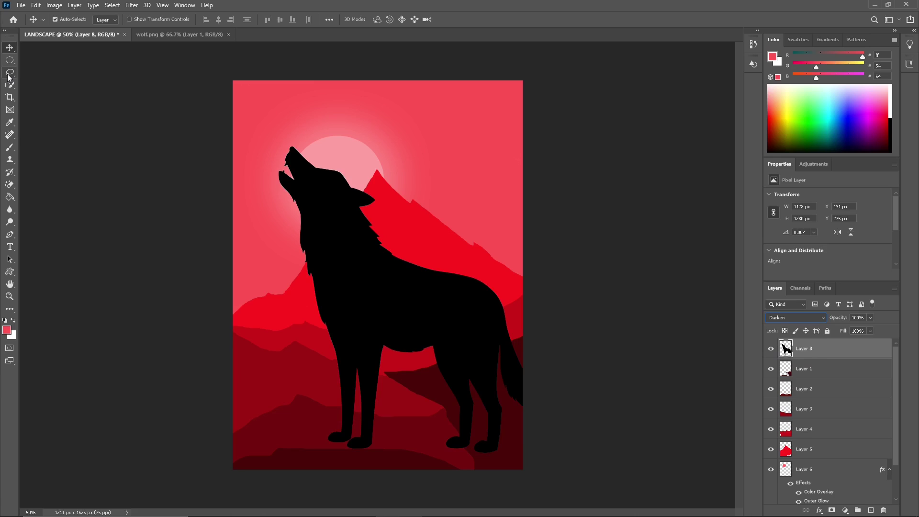
{"action": "key", "text": "ctrl+t"}
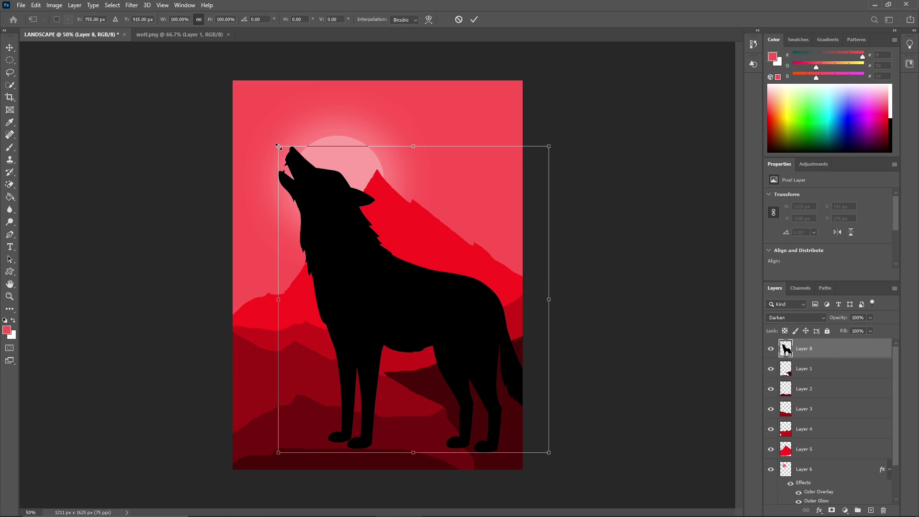
Scale the wolf to about 36%, rotate and skew it onto the right-hand cliff
{"action": "left_click_drag", "start_coordinate": [278, 147], "coordinate": [377, 257]}
{"action": "left_click_drag", "start_coordinate": [497, 264], "coordinate": [490, 255]}
{"action": "left_click_drag", "start_coordinate": [448, 324], "coordinate": [440, 329]}
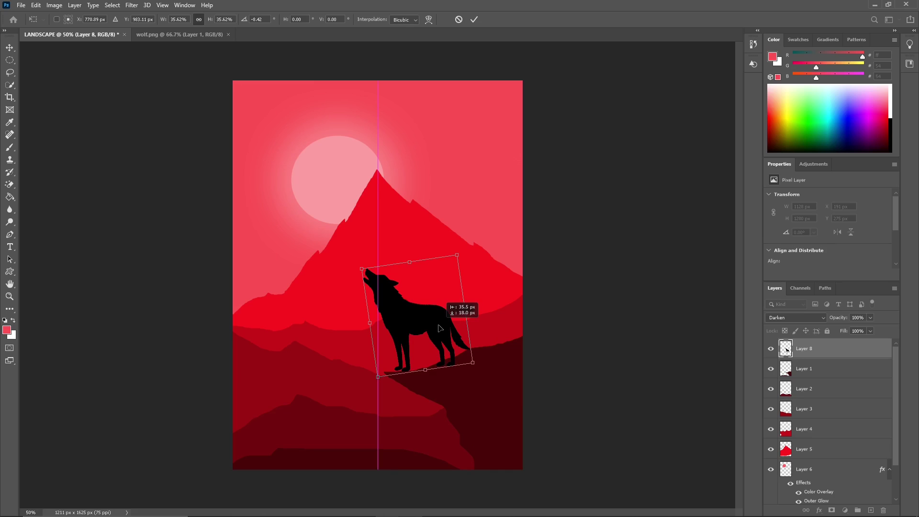
{"action": "left_click_drag", "start_coordinate": [441, 328], "coordinate": [465, 307]}
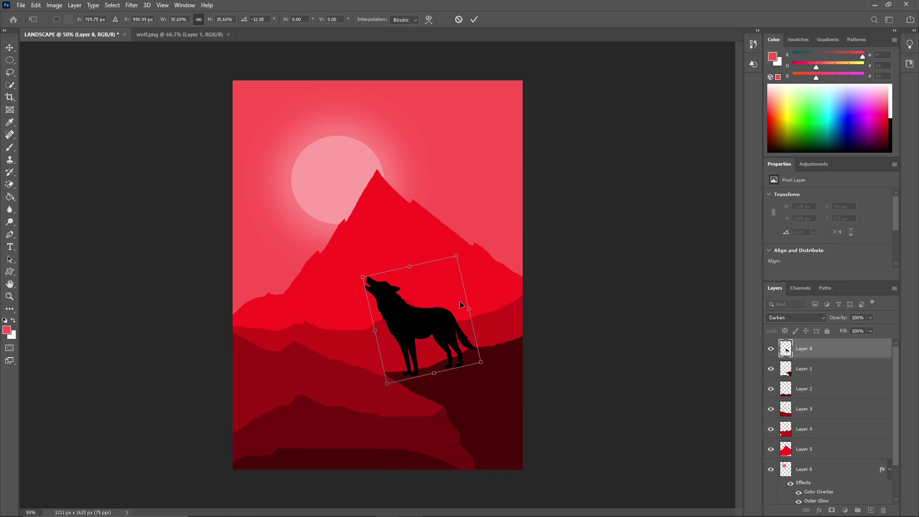
{"action": "right_click", "coordinate": [461, 303]}
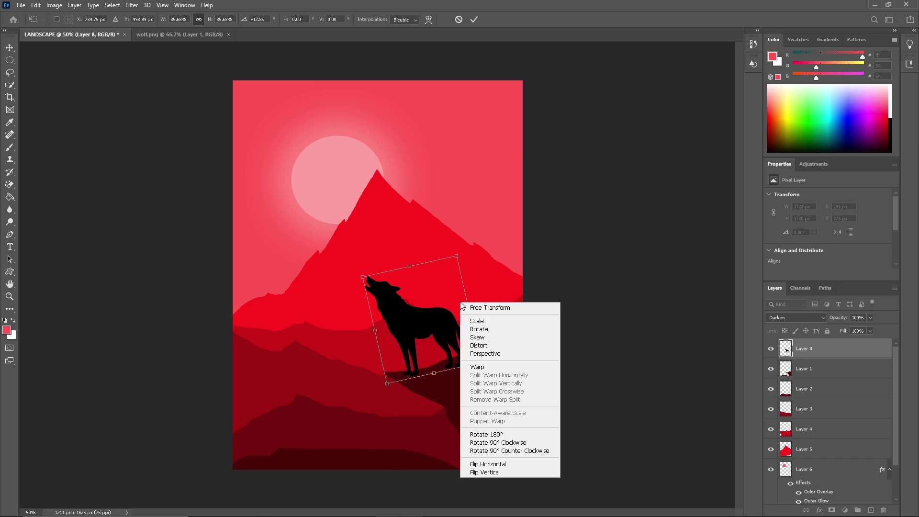
{"action": "left_click_drag", "start_coordinate": [461, 305], "coordinate": [467, 298]}
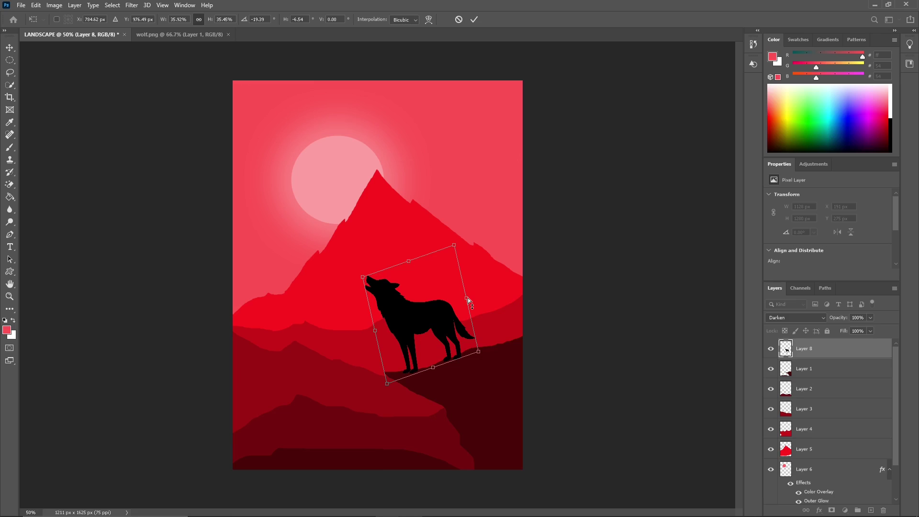
{"action": "double_click", "coordinate": [838, 349]}
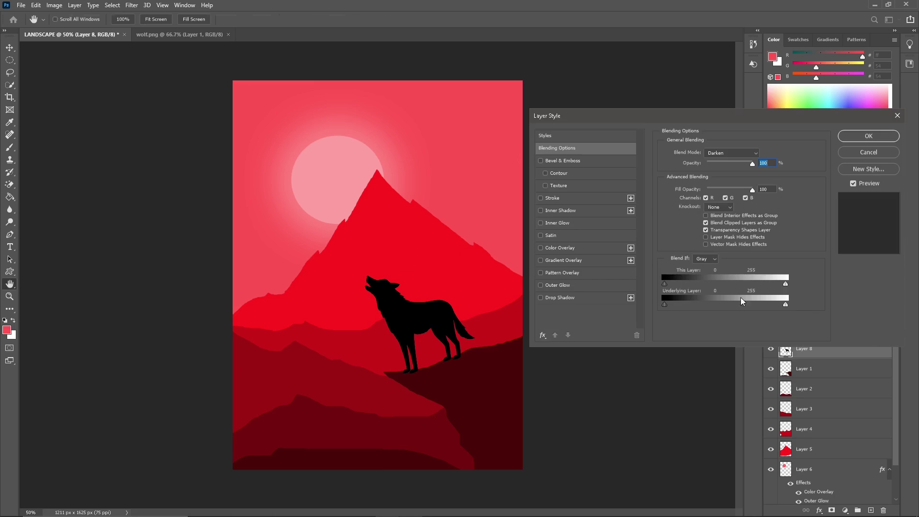
Tint the wolf with a dark red 4a0808 Color Overlay sampled from the cliff
{"action": "left_click", "coordinate": [557, 247]}
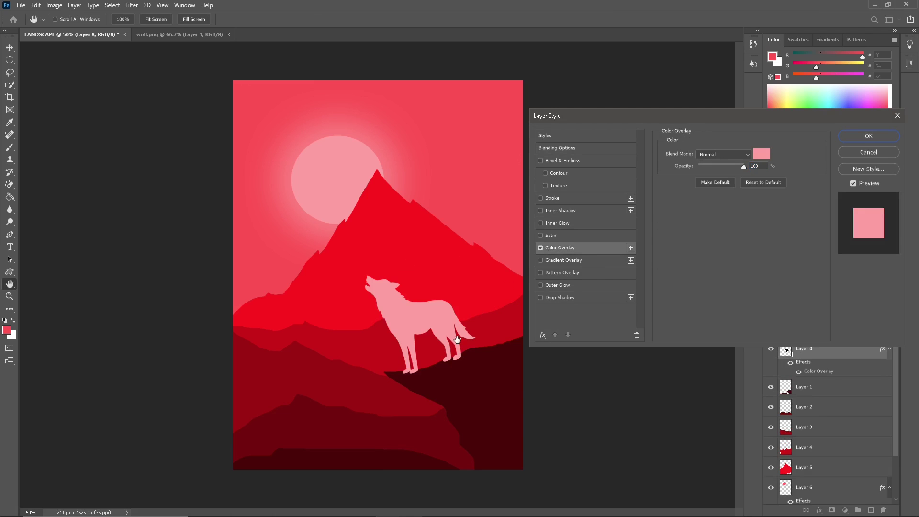
{"action": "left_click", "coordinate": [761, 152]}
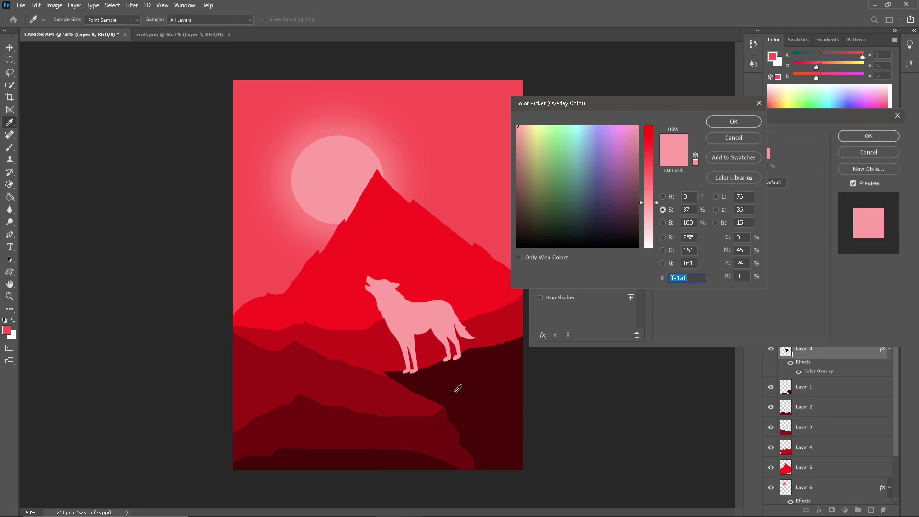
{"action": "left_click", "coordinate": [458, 381]}
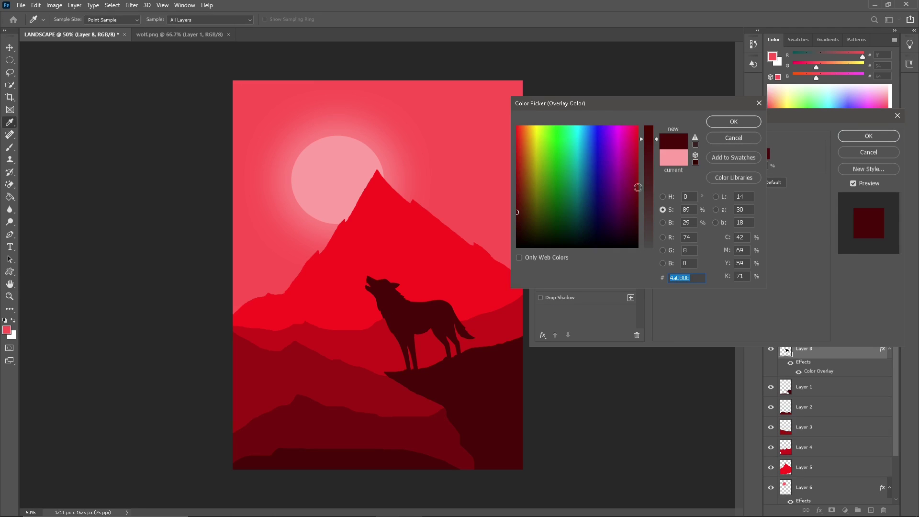
{"action": "left_click", "coordinate": [746, 122]}
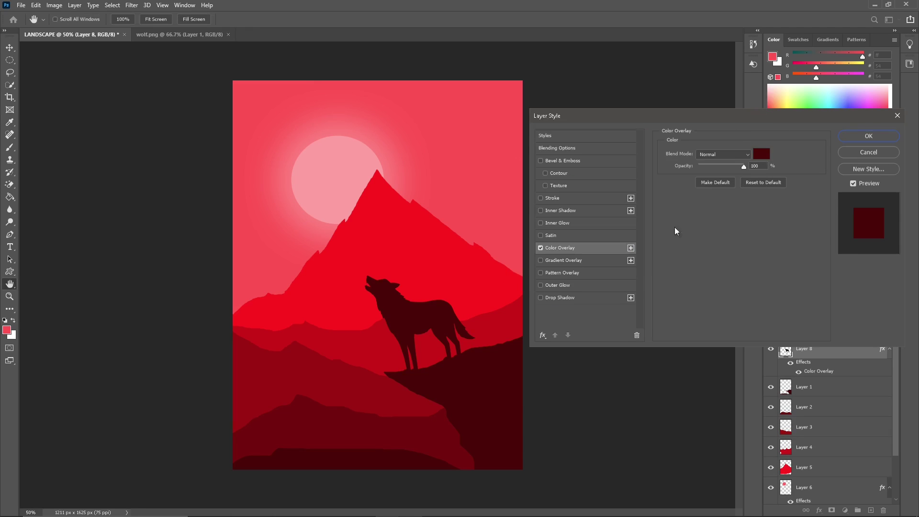
{"action": "left_click", "coordinate": [861, 137]}
{"action": "key", "text": "l"}
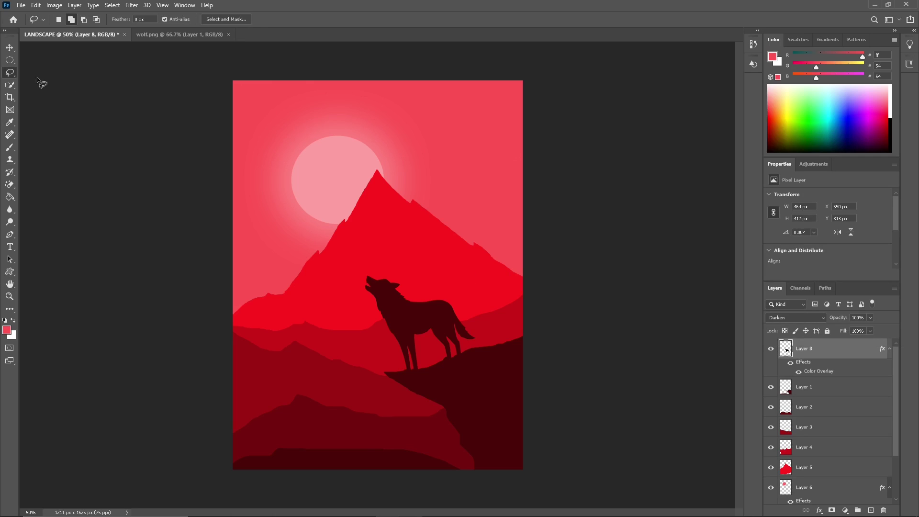
Free-transform the wolf down from 464 px to 390 × 346 px on the cliff edge
{"action": "right_click", "coordinate": [404, 326]}
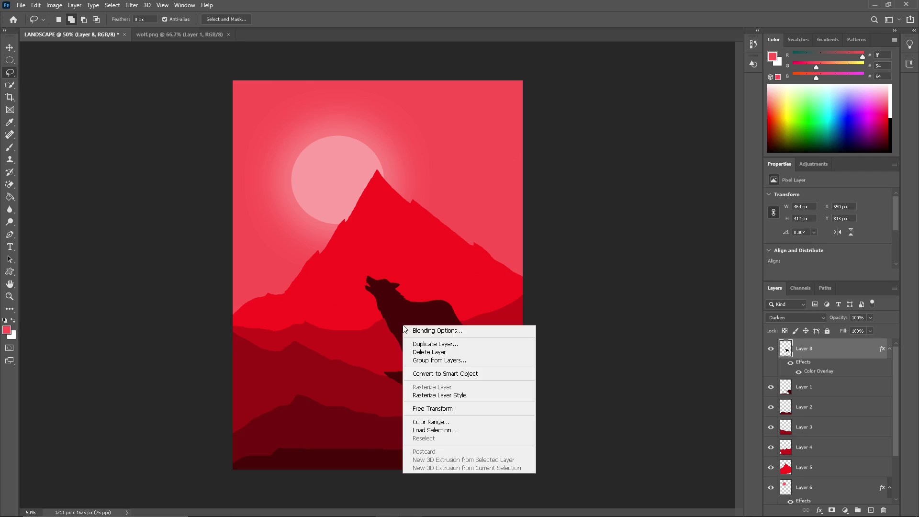
{"action": "left_click", "coordinate": [434, 408]}
{"action": "left_click_drag", "start_coordinate": [475, 275], "coordinate": [440, 314]}
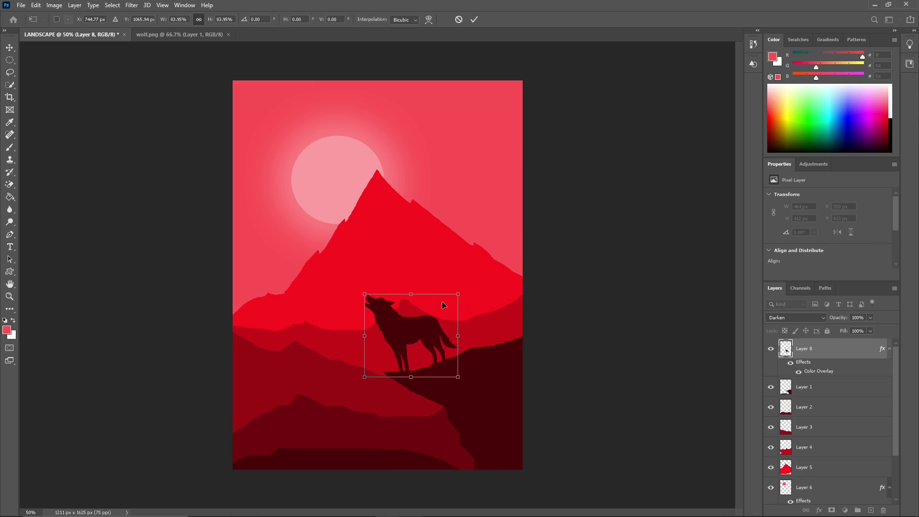
{"action": "key", "text": "Return"}
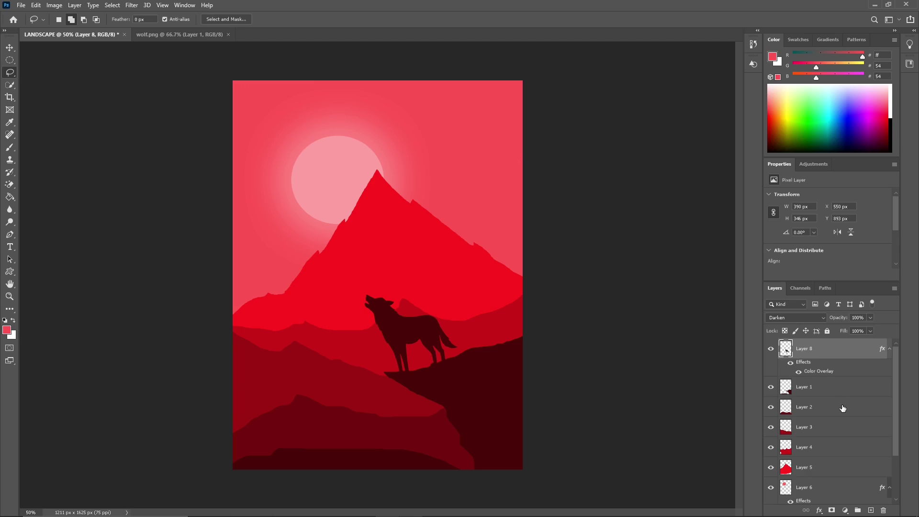
On Layer 1, load the pine tree brush at 250 px and stamp a first tree
{"action": "left_click", "coordinate": [820, 387]}
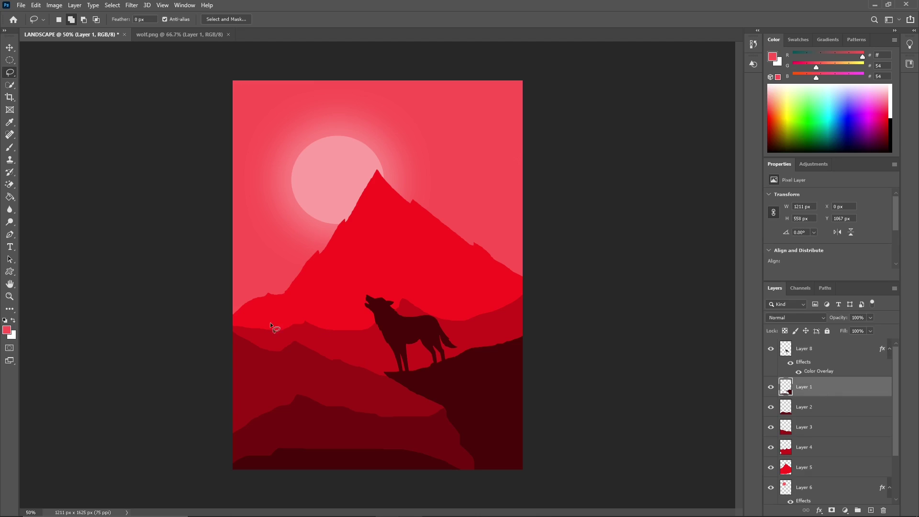
{"action": "left_click", "coordinate": [14, 146]}
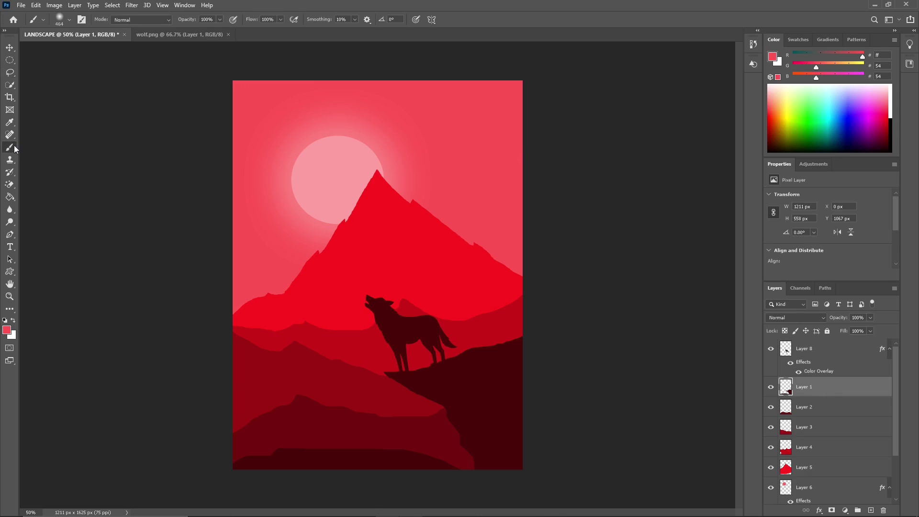
{"action": "right_click", "coordinate": [302, 259]}
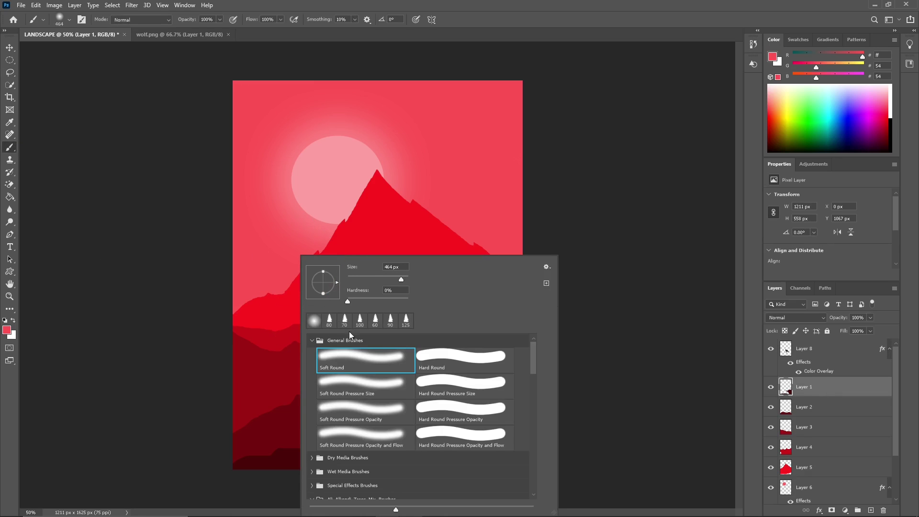
{"action": "left_click", "coordinate": [329, 319]}
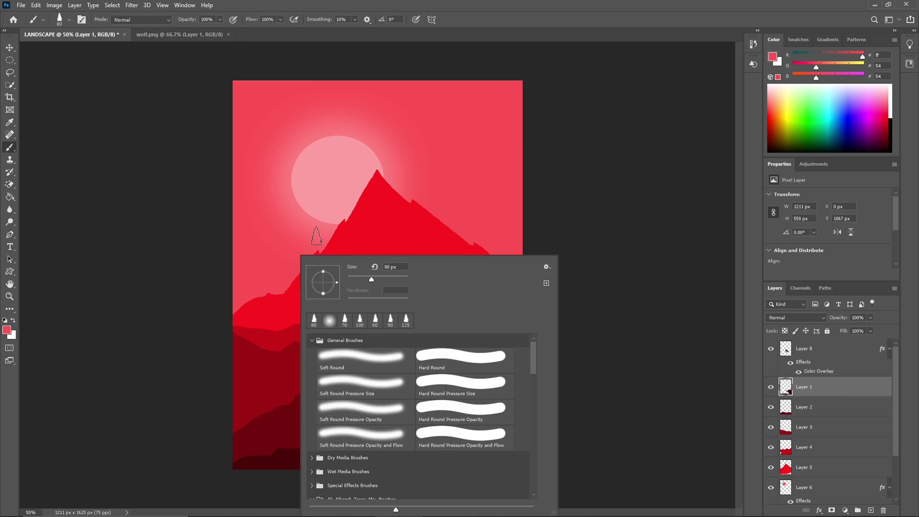
{"action": "left_click_drag", "start_coordinate": [377, 280], "coordinate": [379, 280]}
{"action": "left_click", "coordinate": [211, 225]}
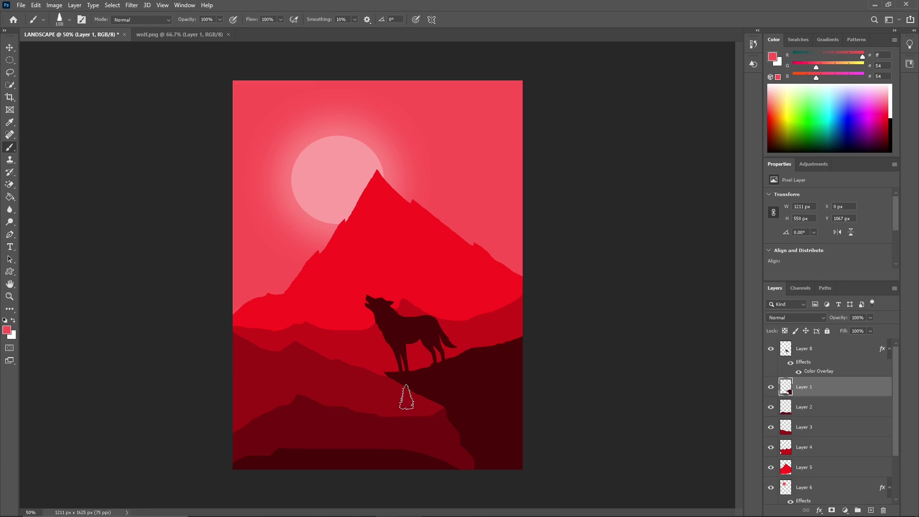
{"action": "key", "text": "bracketright"}
{"action": "key", "text": "bracketright"}
{"action": "key", "text": "bracketright"}
{"action": "key", "text": "bracketright"}
{"action": "key", "text": "bracketright"}
{"action": "left_click", "coordinate": [411, 431]}
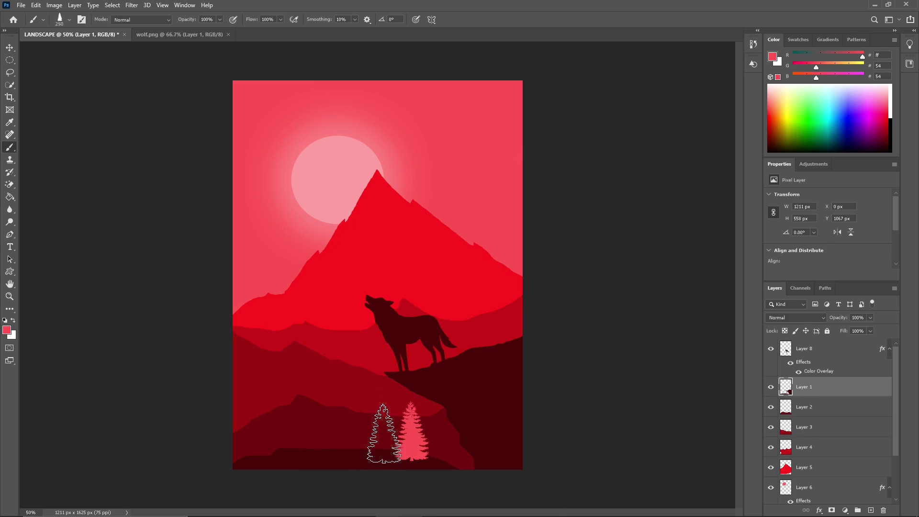
Replace the pink tree with dark red pines, sampled from the cliff, across the lowest ground
{"action": "key", "text": "ctrl+z"}
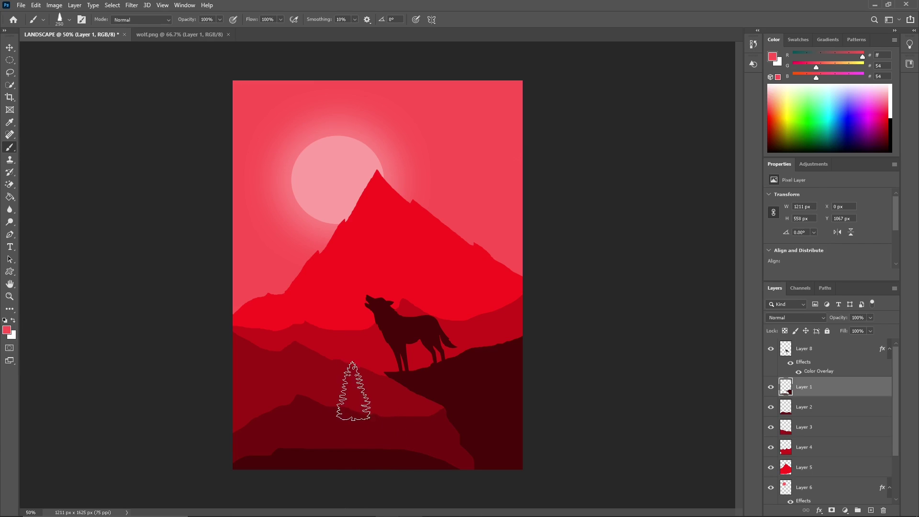
{"action": "left_click", "coordinate": [505, 409], "text": "alt"}
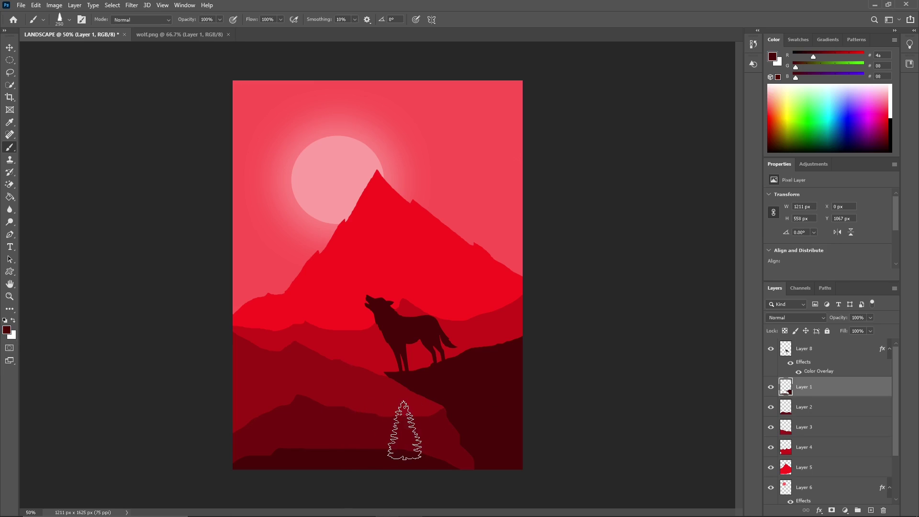
{"action": "left_click", "coordinate": [405, 426]}
{"action": "key", "text": "bracketleft"}
{"action": "key", "text": "bracketleft"}
{"action": "key", "text": "bracketleft"}
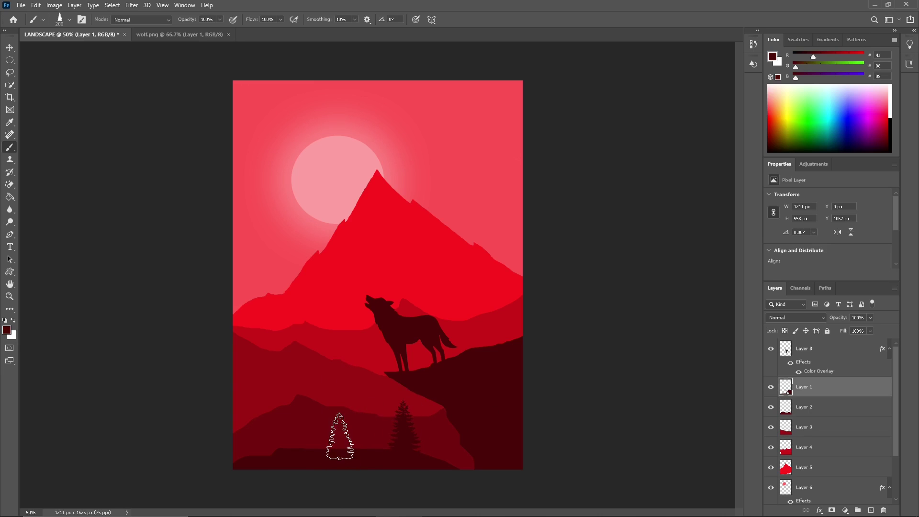
{"action": "left_click", "coordinate": [369, 435]}
{"action": "left_click", "coordinate": [319, 449]}
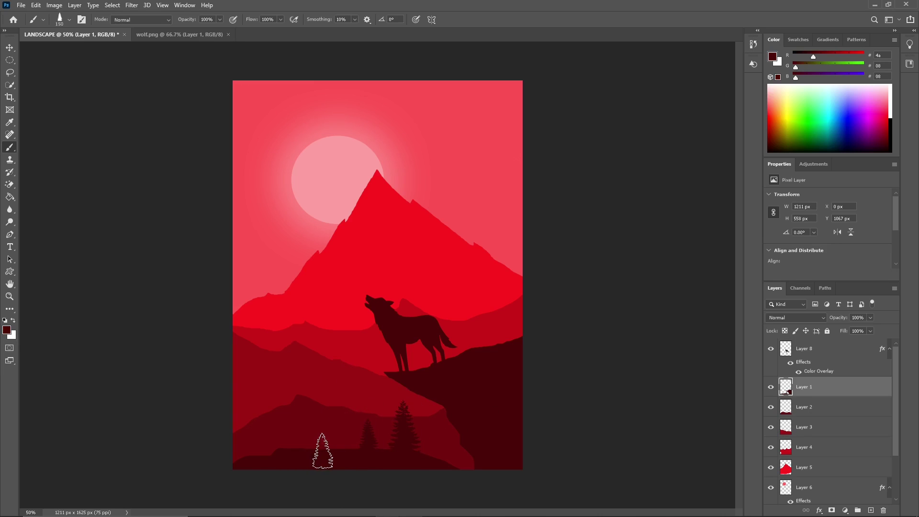
{"action": "left_click", "coordinate": [259, 456]}
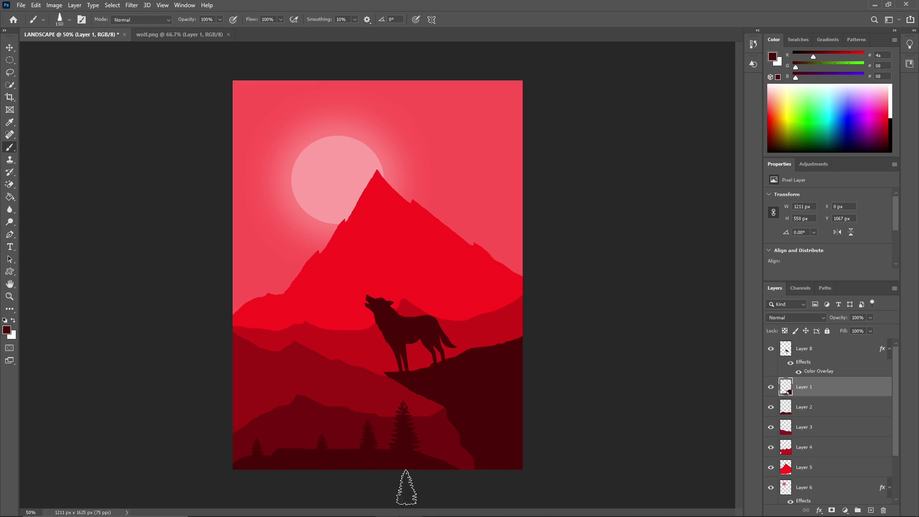
{"action": "key", "text": "bracketleft"}
{"action": "key", "text": "bracketleft"}
{"action": "left_click", "coordinate": [287, 445]}
{"action": "key", "text": "bracketleft"}
Stamp pines in Layer 2's sampled colour across the second hill
{"action": "left_click", "coordinate": [812, 407]}
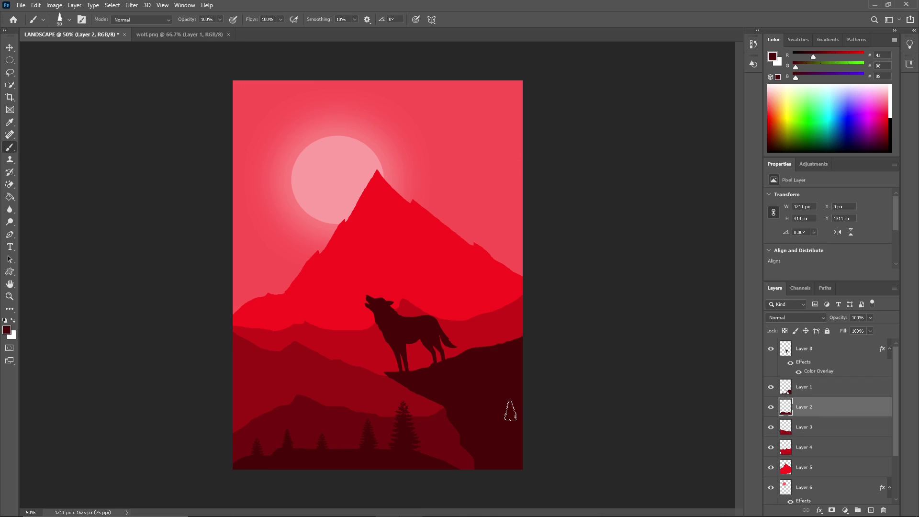
{"action": "left_click", "coordinate": [310, 404], "text": "alt"}
{"action": "left_click", "coordinate": [330, 399]}
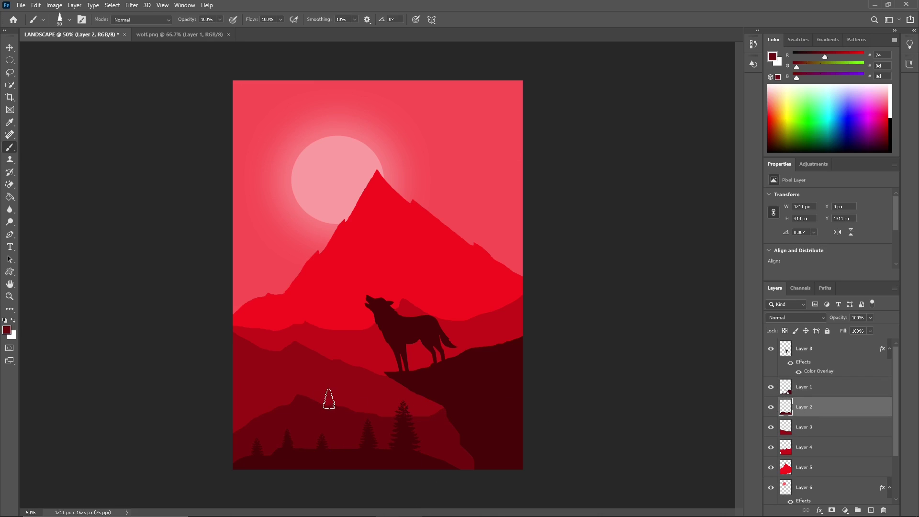
{"action": "left_click", "coordinate": [280, 403]}
{"action": "key", "text": "bracketright"}
{"action": "key", "text": "bracketright"}
{"action": "key", "text": "bracketright"}
{"action": "left_click", "coordinate": [302, 387]}
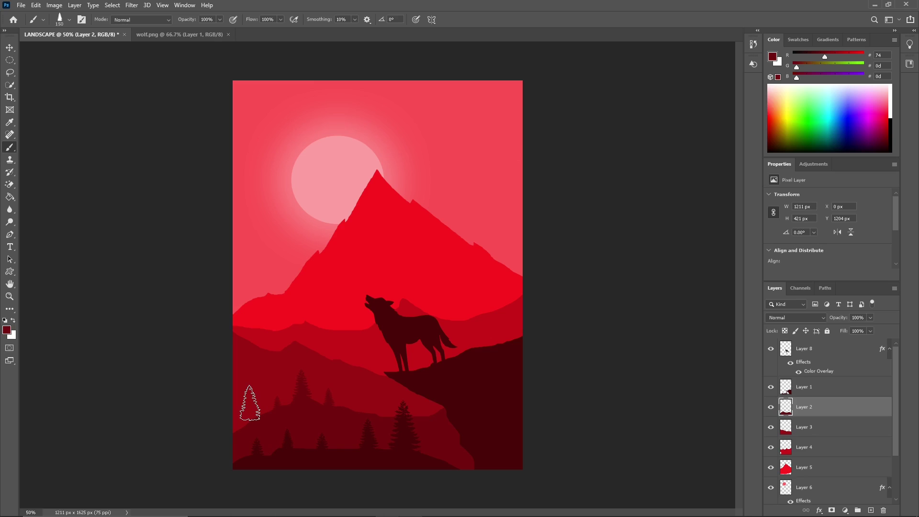
{"action": "left_click", "coordinate": [250, 403]}
{"action": "key", "text": "bracketleft"}
{"action": "key", "text": "bracketleft"}
{"action": "key", "text": "bracketleft"}
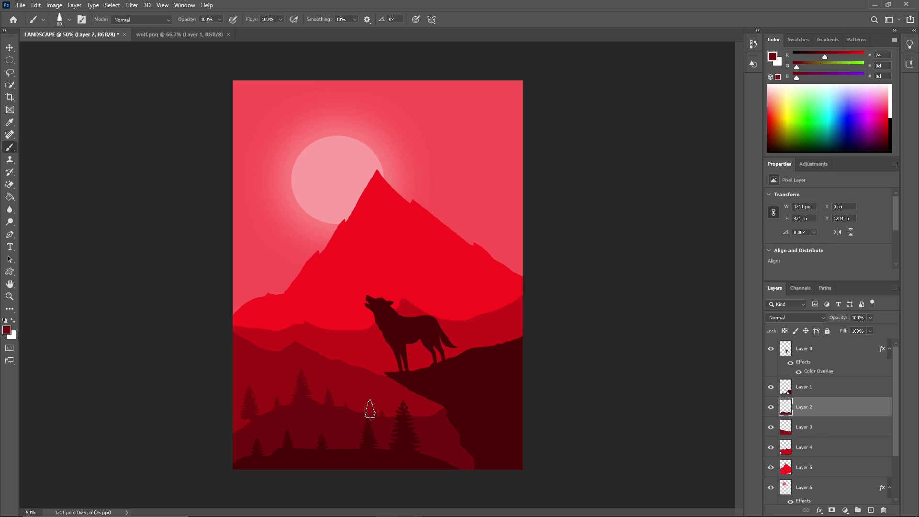
{"action": "key", "text": "bracketright"}
{"action": "left_click", "coordinate": [368, 406]}
Stamp pines in Layer 3's sampled colour across the third hill, one beside the wolf
{"action": "left_click", "coordinate": [824, 431]}
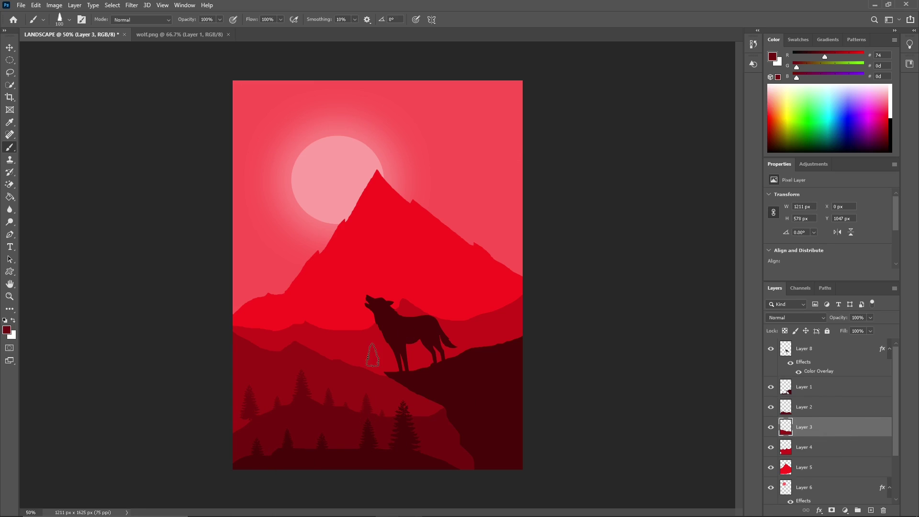
{"action": "left_click", "coordinate": [328, 366], "text": "alt"}
{"action": "left_click", "coordinate": [335, 356]}
{"action": "key", "text": "bracketleft"}
{"action": "left_click", "coordinate": [274, 344]}
{"action": "key", "text": "bracketright"}
{"action": "key", "text": "bracketright"}
{"action": "key", "text": "bracketright"}
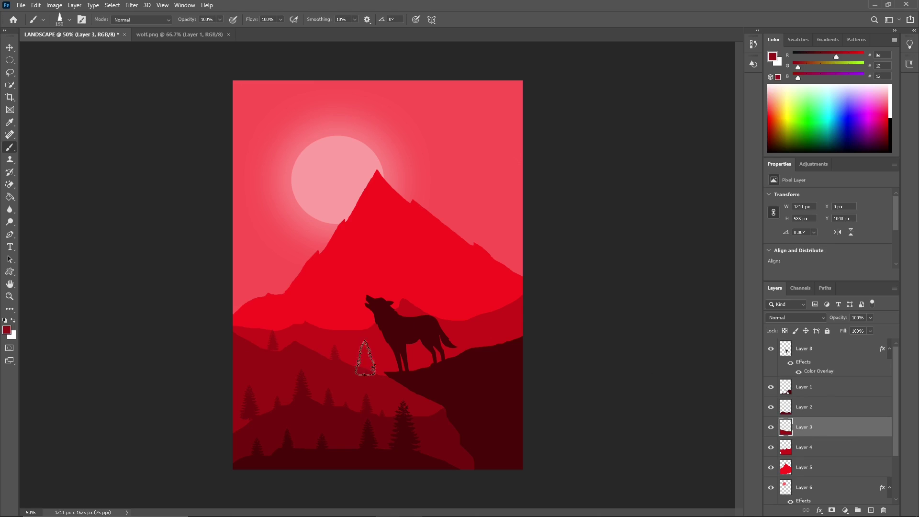
{"action": "left_click", "coordinate": [368, 358]}
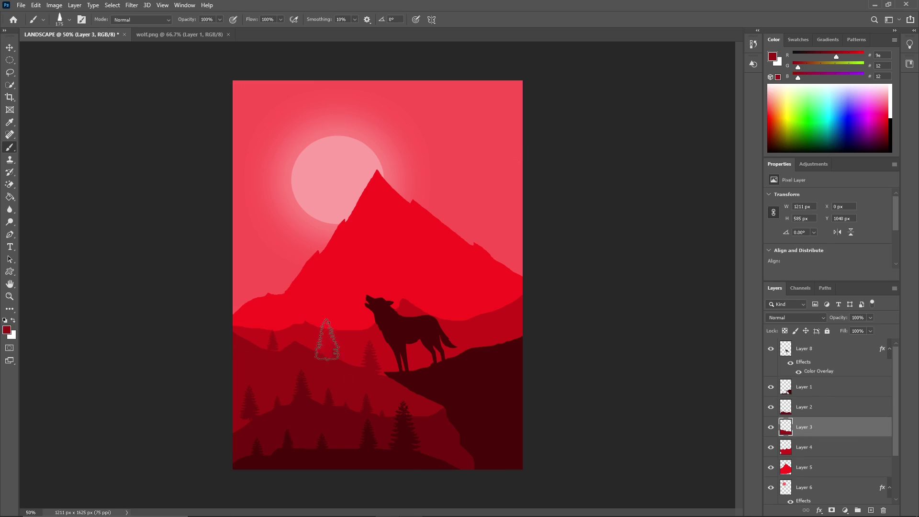
{"action": "key", "text": "bracketleft"}
{"action": "key", "text": "bracketleft"}
{"action": "key", "text": "bracketleft"}
{"action": "key", "text": "bracketleft"}
{"action": "left_click", "coordinate": [298, 345]}
Stamp pines in Layer 4's sampled colour along that hill and its ridge
{"action": "left_click", "coordinate": [815, 454]}
{"action": "left_click", "coordinate": [346, 327], "text": "alt"}
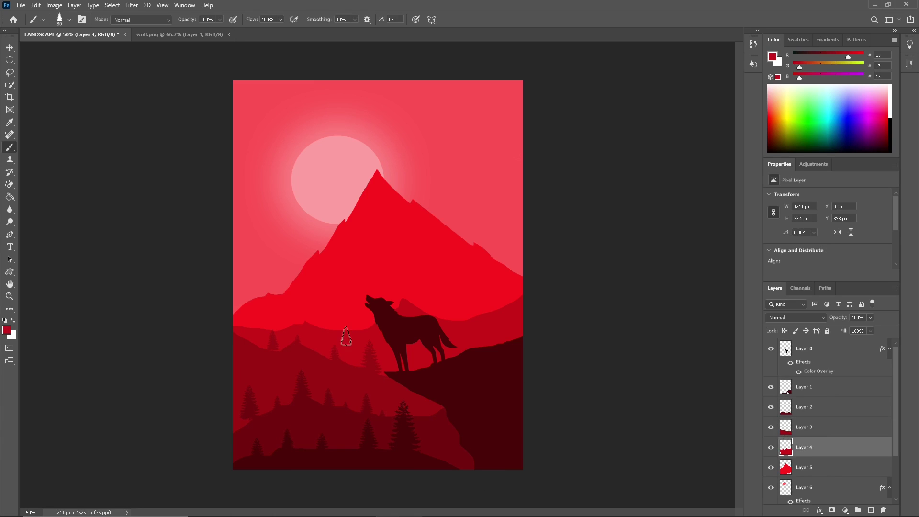
{"action": "left_click", "coordinate": [346, 322]}
{"action": "left_click", "coordinate": [303, 318]}
{"action": "key", "text": "bracketright"}
{"action": "key", "text": "bracketright"}
{"action": "key", "text": "bracketright"}
{"action": "key", "text": "bracketright"}
{"action": "left_click", "coordinate": [259, 314]}
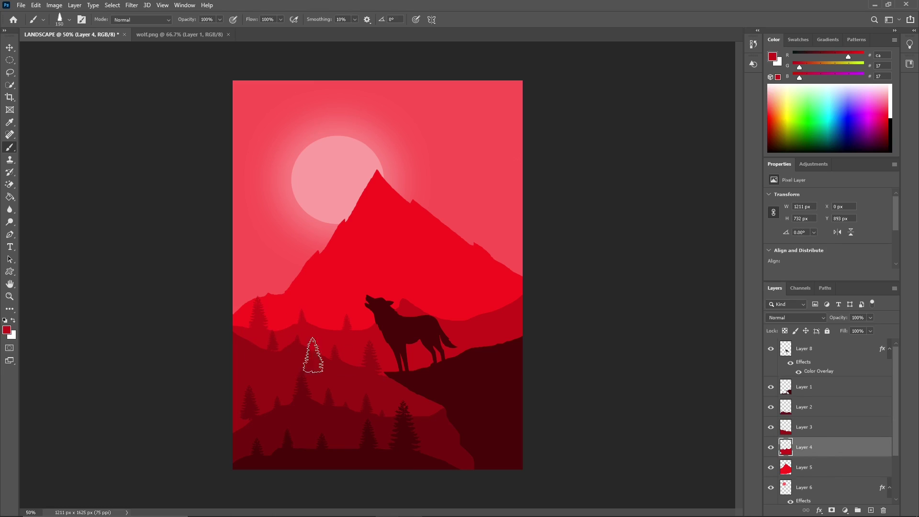
{"action": "left_click", "coordinate": [501, 288]}
{"action": "key", "text": "bracketleft"}
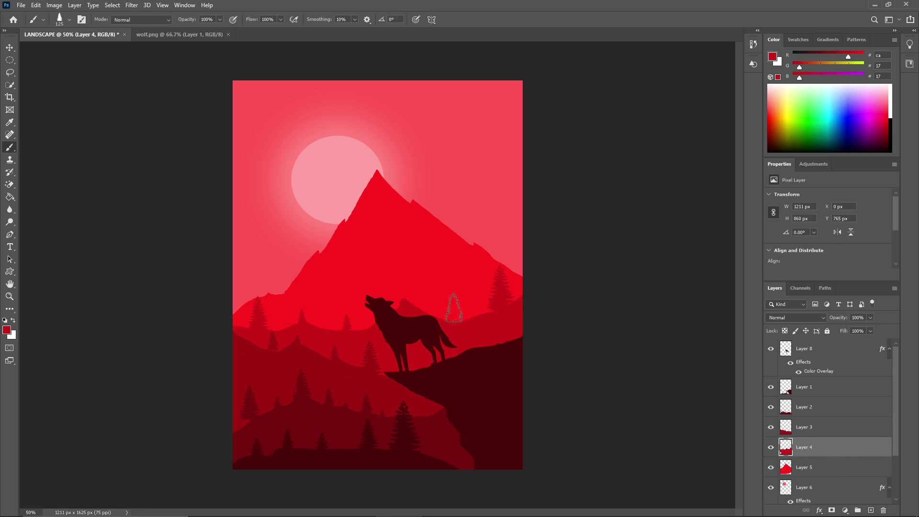
{"action": "left_click", "coordinate": [455, 308]}
{"action": "key", "text": "bracketleft"}
{"action": "key", "text": "bracketleft"}
{"action": "key", "text": "bracketleft"}
{"action": "left_click", "coordinate": [414, 301]}
Stamp pines in the main mountain's red on Layer 5, from its slopes up to the peak
{"action": "left_click", "coordinate": [808, 467]}
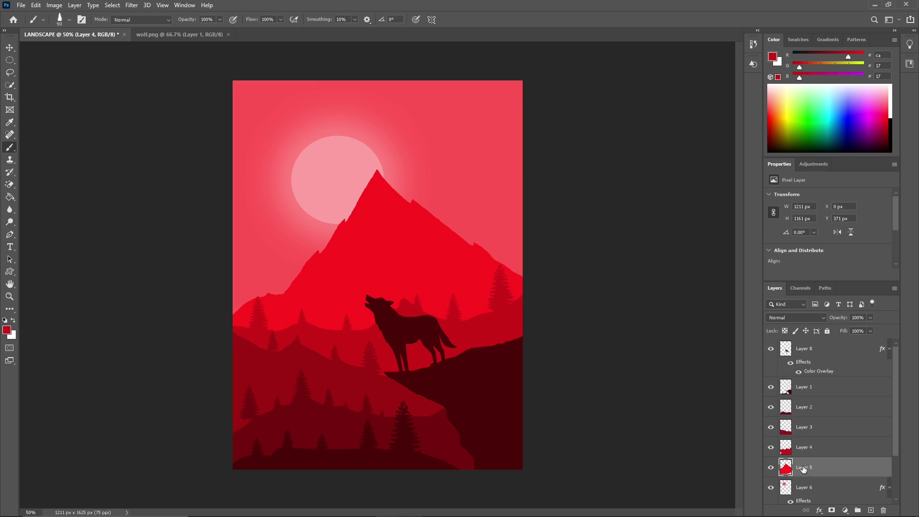
{"action": "left_click", "coordinate": [379, 255], "text": "alt"}
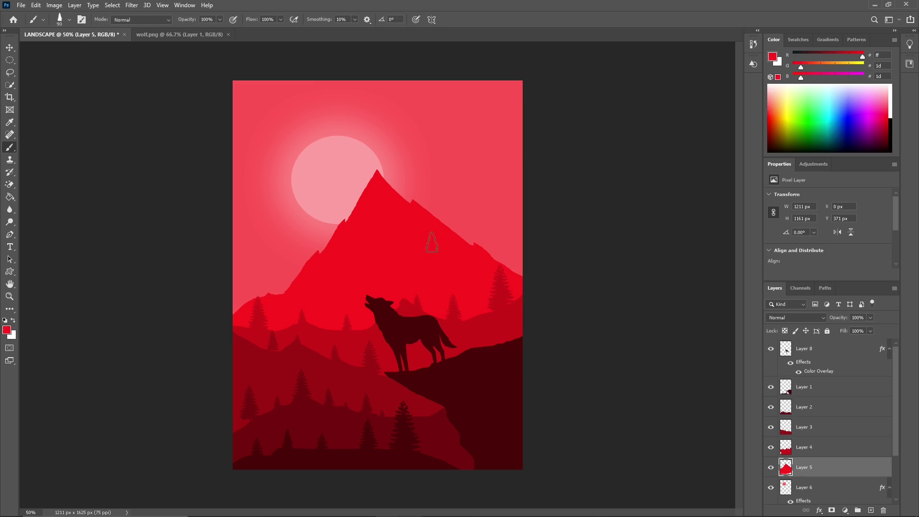
{"action": "left_click", "coordinate": [452, 226]}
{"action": "key", "text": "bracketright"}
{"action": "key", "text": "bracketright"}
{"action": "key", "text": "bracketright"}
{"action": "left_click", "coordinate": [481, 236]}
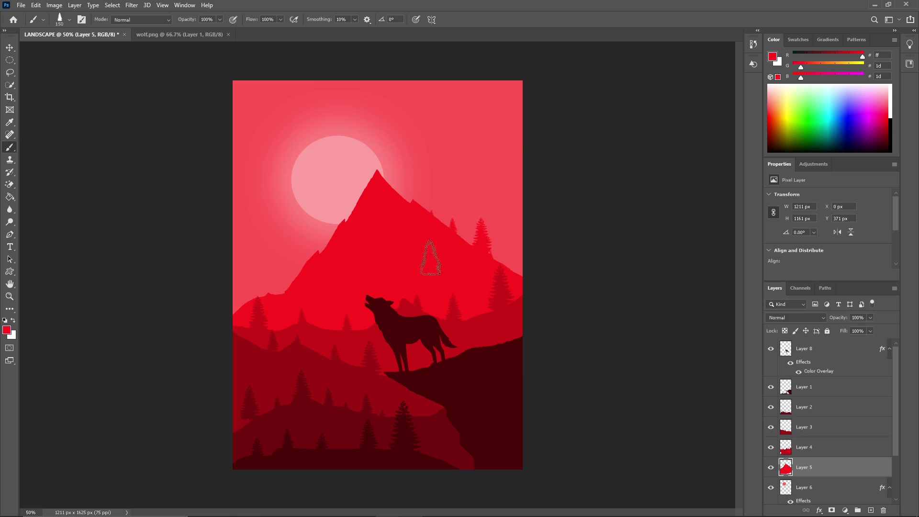
{"action": "left_click", "coordinate": [507, 263]}
{"action": "left_click", "coordinate": [290, 272]}
{"action": "key", "text": "bracketleft"}
{"action": "key", "text": "bracketleft"}
{"action": "left_click", "coordinate": [324, 249]}
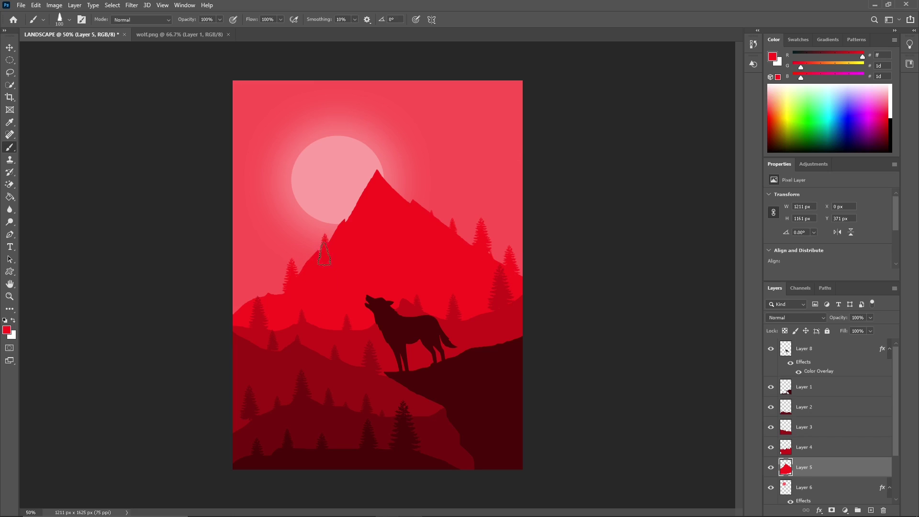
{"action": "left_click", "coordinate": [349, 211]}
On a new Layer 9, stamp clouds around the sun with the Clouds-by-Mila Clouds1614 brush
{"action": "left_click", "coordinate": [870, 510]}
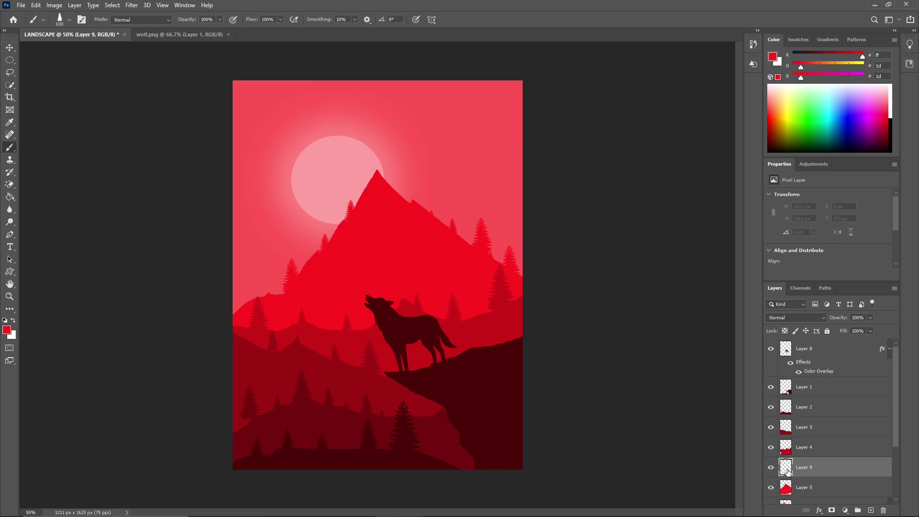
{"action": "left_click_drag", "start_coordinate": [789, 472], "coordinate": [806, 482]}
{"action": "right_click", "coordinate": [271, 171]}
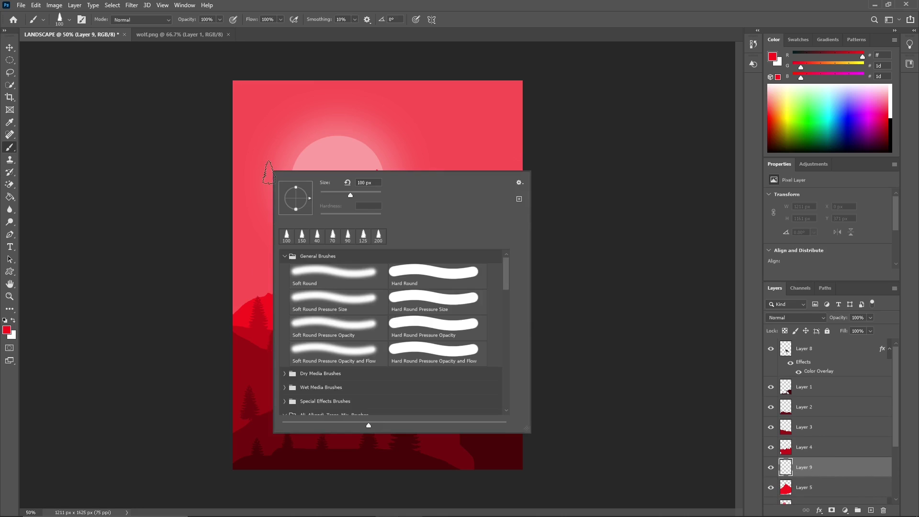
{"action": "scroll", "coordinate": [363, 295], "scroll_direction": "down", "scroll_amount": 1}
{"action": "scroll", "coordinate": [357, 304], "scroll_direction": "up", "scroll_amount": 1}
{"action": "left_click", "coordinate": [284, 257]}
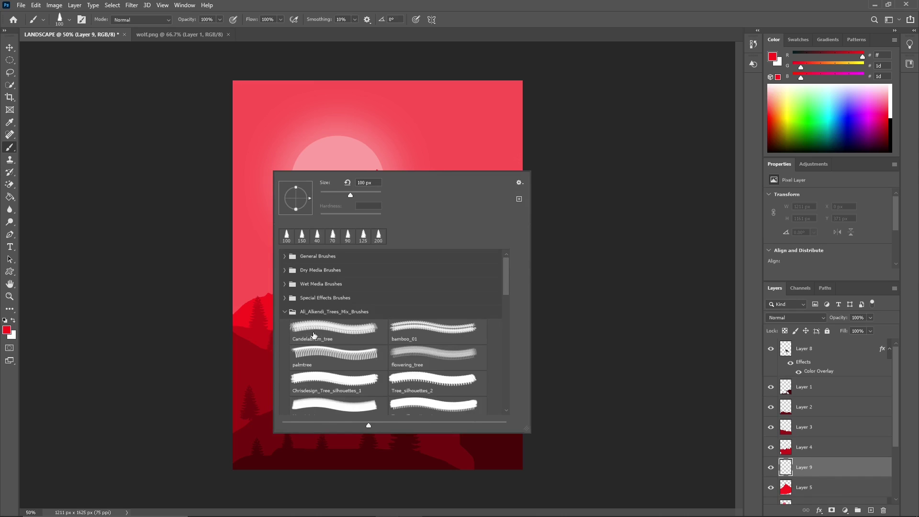
{"action": "left_click", "coordinate": [285, 312]}
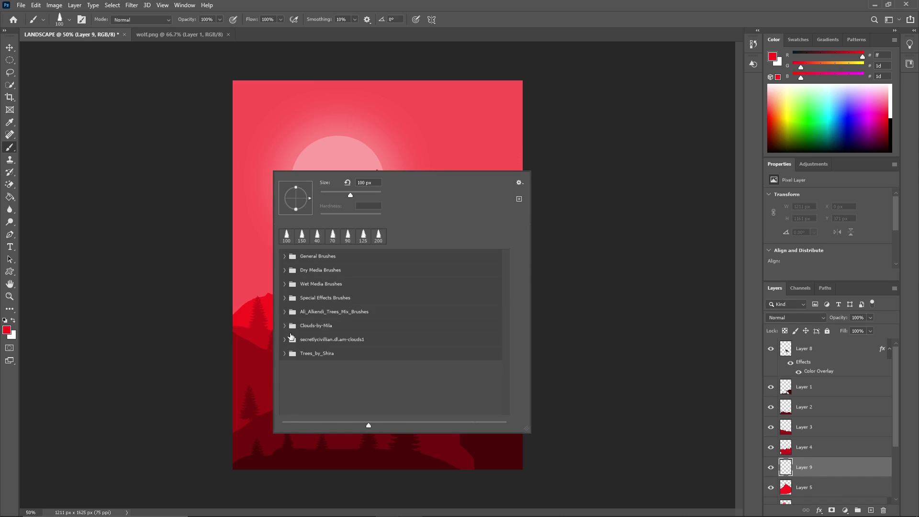
{"action": "left_click", "coordinate": [285, 326]}
{"action": "left_click", "coordinate": [320, 345]}
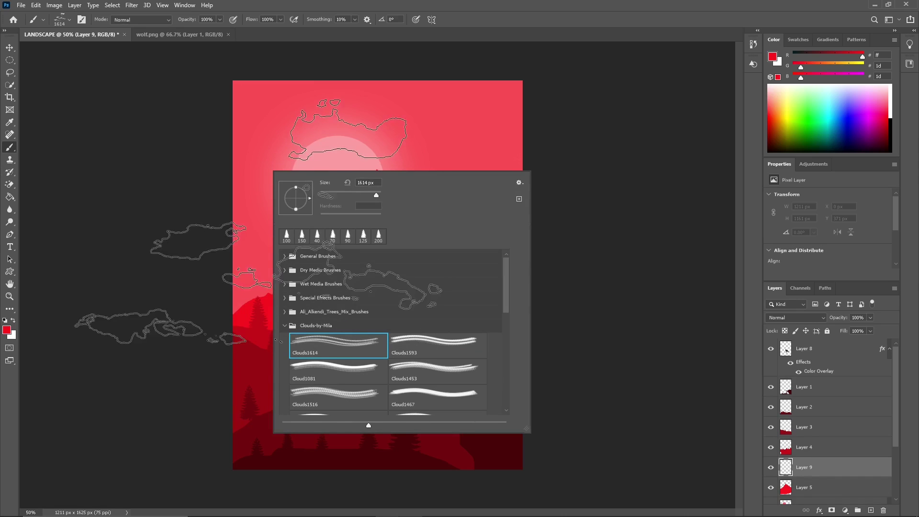
{"action": "left_click", "coordinate": [363, 144]}
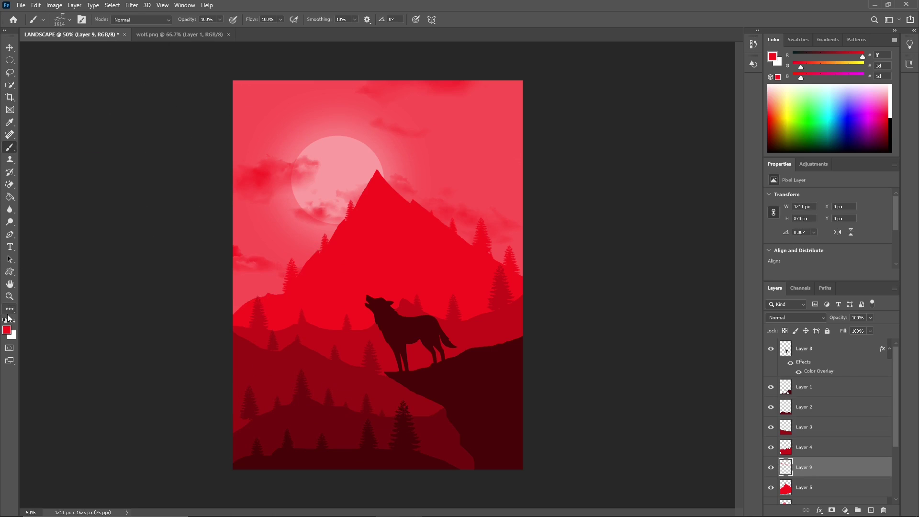
Set the foreground colour to a pale, soft pink
{"action": "left_click", "coordinate": [7, 330]}
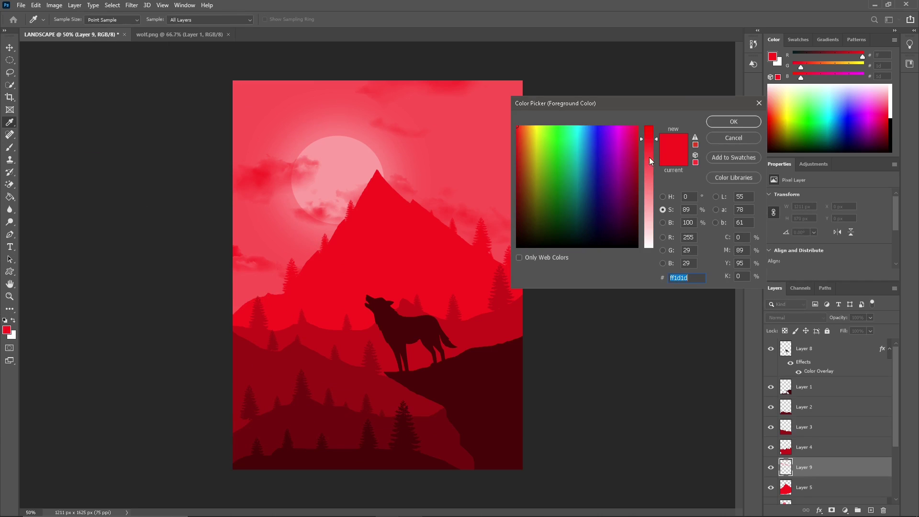
{"action": "left_click", "coordinate": [649, 171]}
{"action": "left_click", "coordinate": [649, 186]}
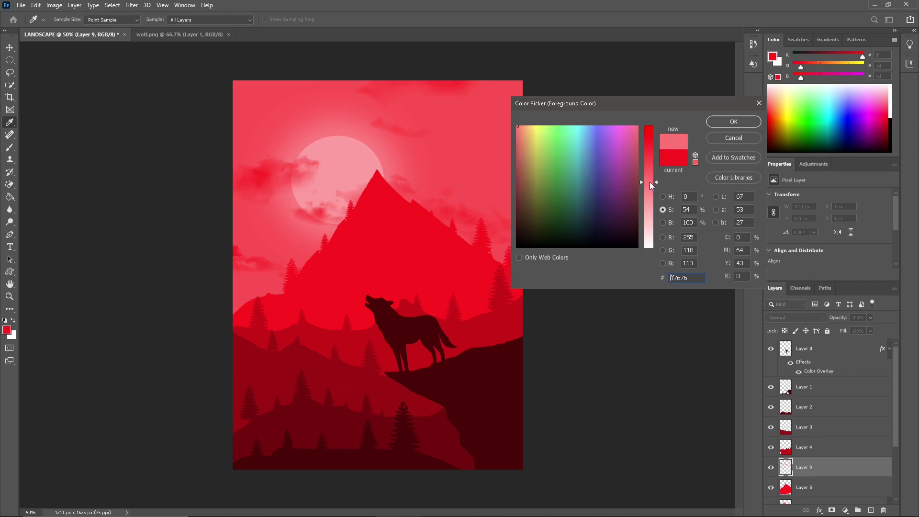
{"action": "left_click", "coordinate": [736, 121]}
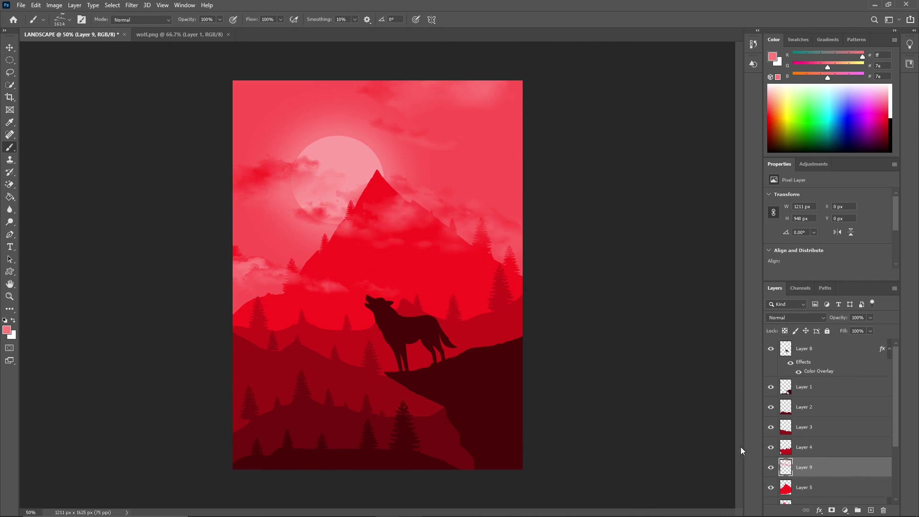
Undo the cloud stamps on Layer 3 to clear the sky, then select Layer 9
{"action": "left_click", "coordinate": [815, 448]}
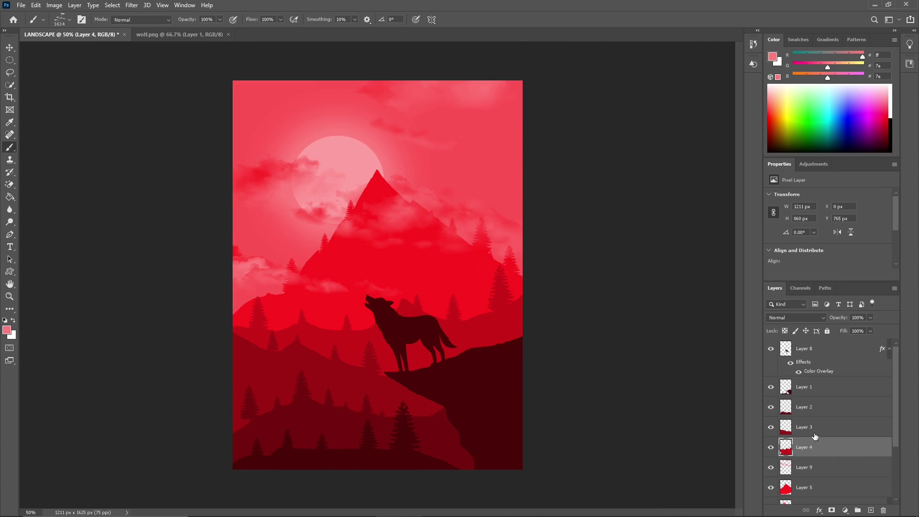
{"action": "left_click", "coordinate": [815, 437]}
{"action": "key", "text": "bracketleft"}
{"action": "key", "text": "bracketleft"}
{"action": "key", "text": "bracketleft"}
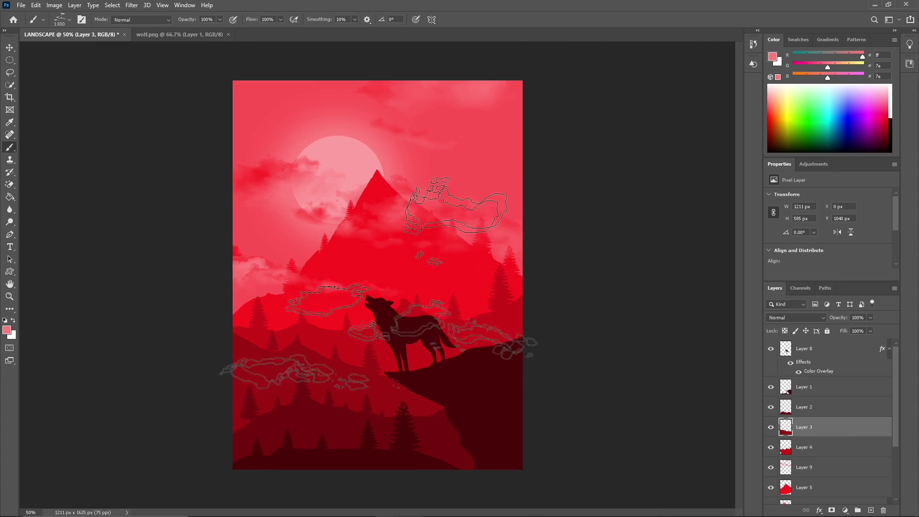
{"action": "key", "text": "bracketleft"}
{"action": "key", "text": "bracketleft"}
{"action": "key", "text": "bracketleft"}
{"action": "left_click", "coordinate": [321, 366]}
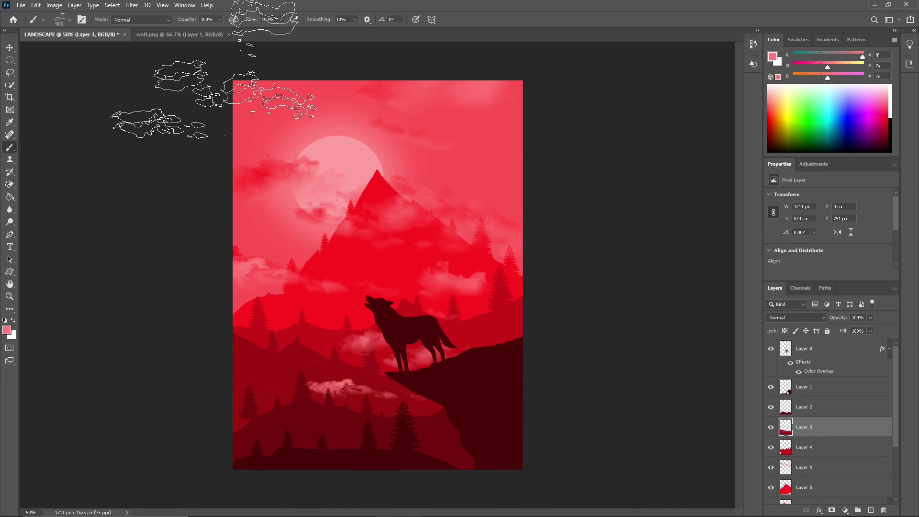
{"action": "key", "text": "ctrl+z"}
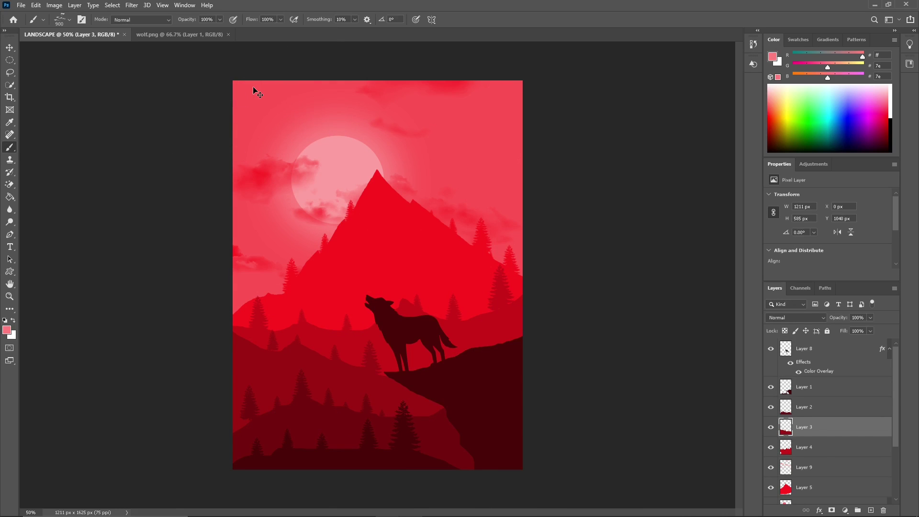
{"action": "key", "text": "ctrl+z"}
{"action": "scroll", "coordinate": [815, 428], "scroll_direction": "down", "scroll_amount": 3}
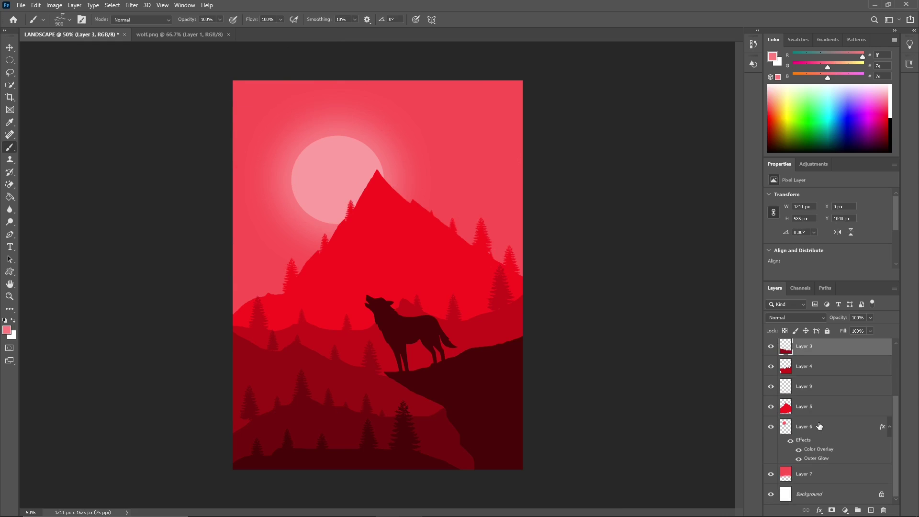
{"action": "left_click", "coordinate": [809, 387]}
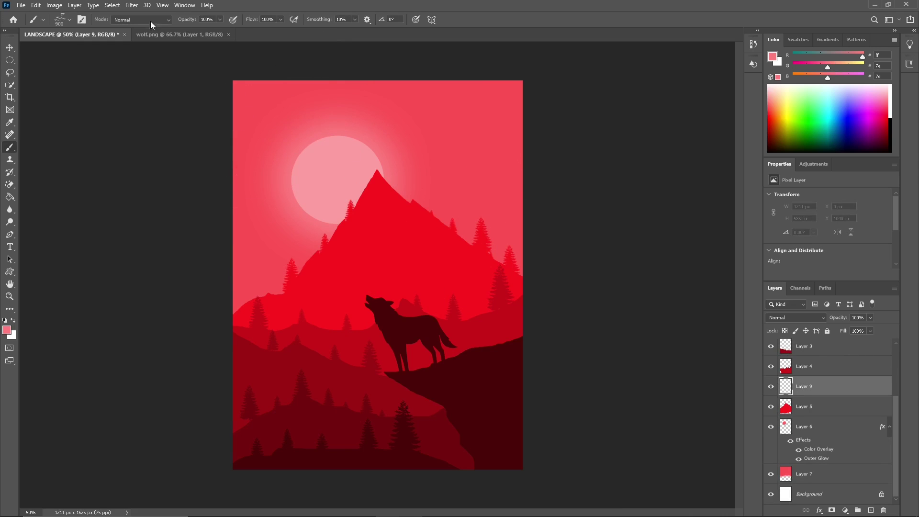
Paint faint clouds near the sun on Layer 9 at about half brush opacity
{"action": "left_click_drag", "start_coordinate": [222, 22], "coordinate": [196, 32]}
{"action": "left_click", "coordinate": [287, 158]}
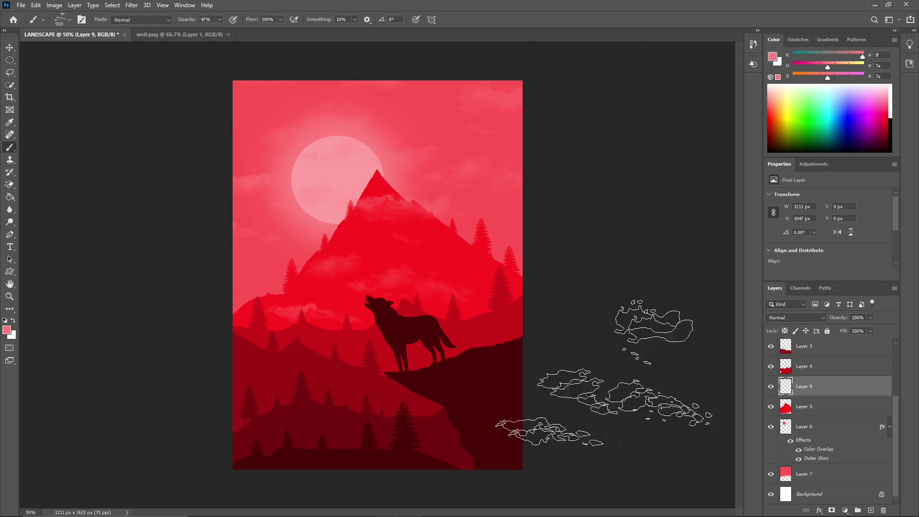
{"action": "scroll", "coordinate": [820, 383], "scroll_direction": "up", "scroll_amount": 3}
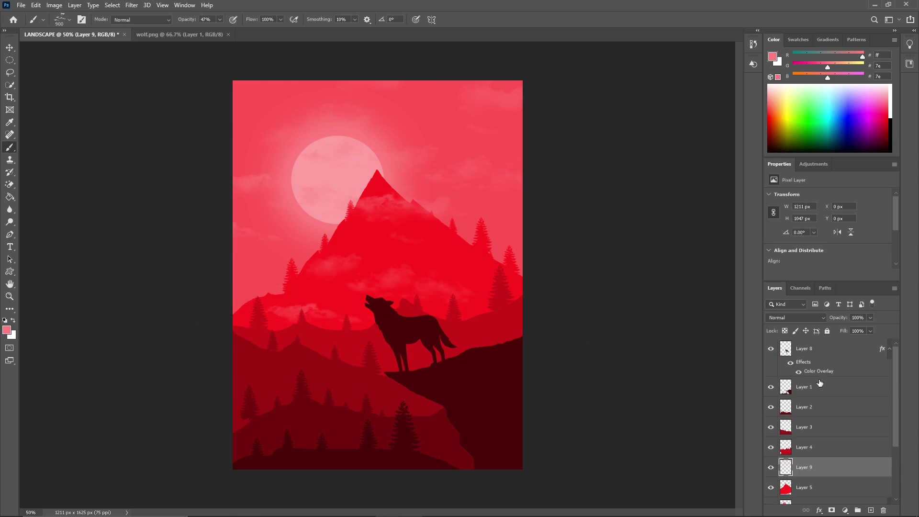
On a new layer above Layer 3, paint mist around the wolf with the Clouds1593 brush at size 700
{"action": "left_click", "coordinate": [814, 431]}
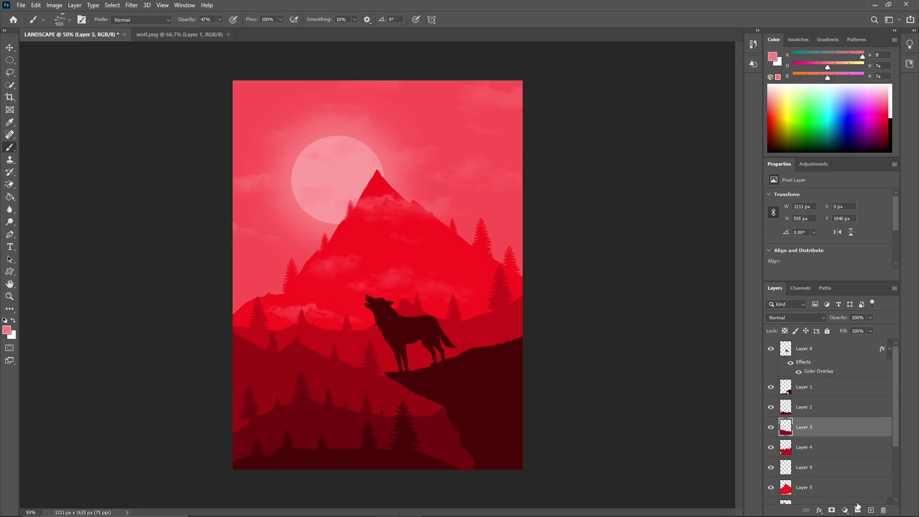
{"action": "left_click", "coordinate": [871, 511]}
{"action": "key", "text": "bracketleft"}
{"action": "key", "text": "bracketleft"}
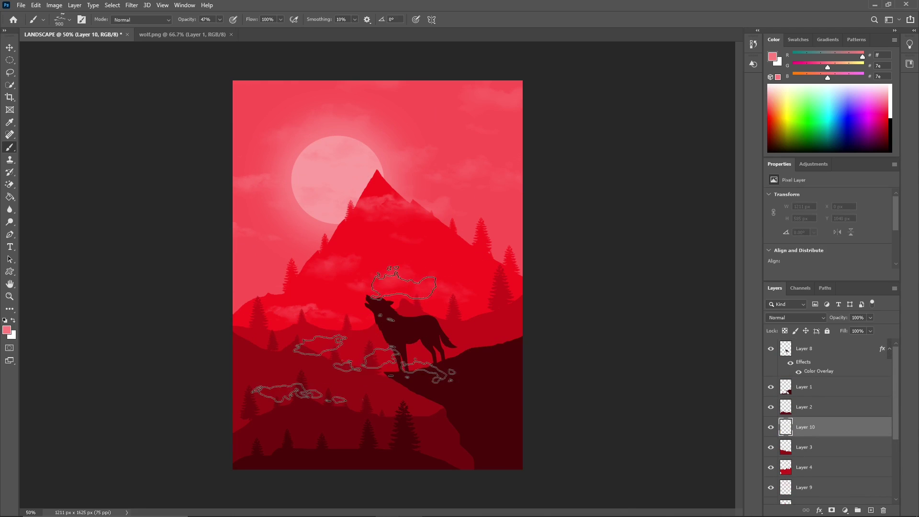
{"action": "right_click", "coordinate": [357, 316]}
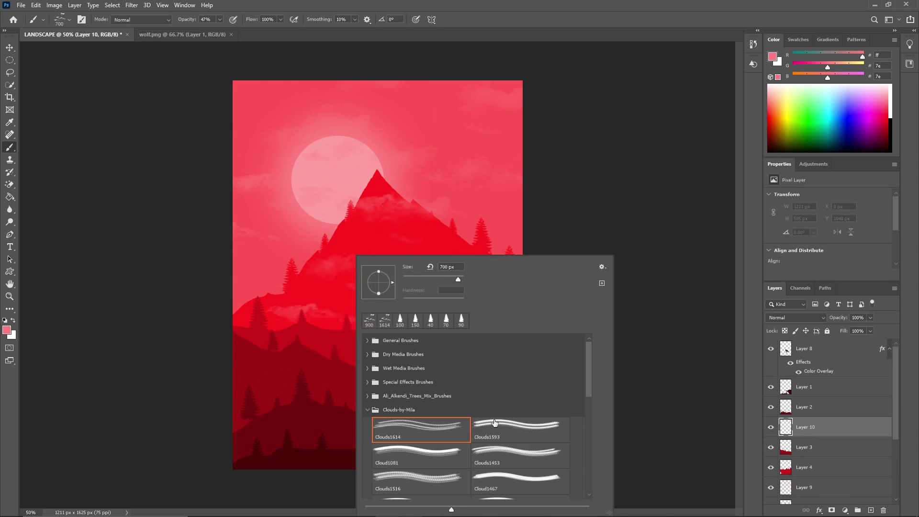
{"action": "left_click", "coordinate": [521, 428]}
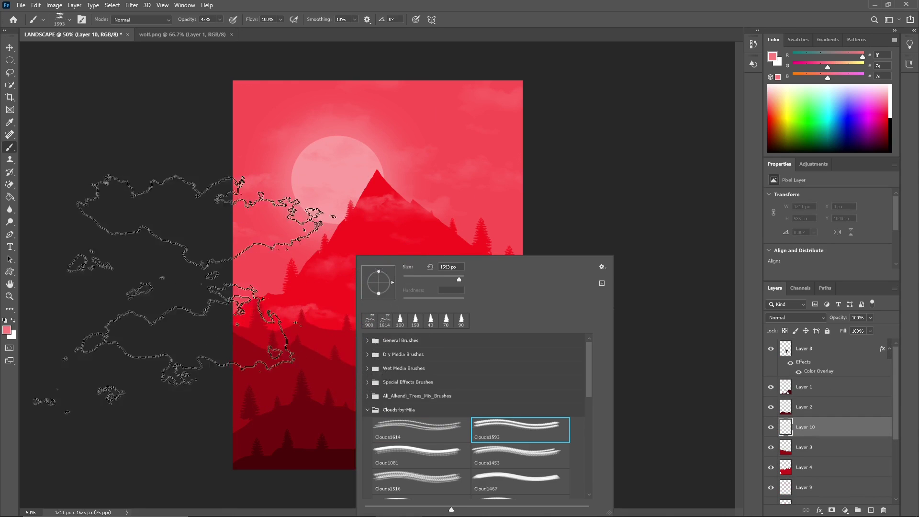
{"action": "left_click", "coordinate": [230, 301]}
{"action": "key", "text": "bracketleft"}
{"action": "key", "text": "bracketleft"}
{"action": "key", "text": "bracketleft"}
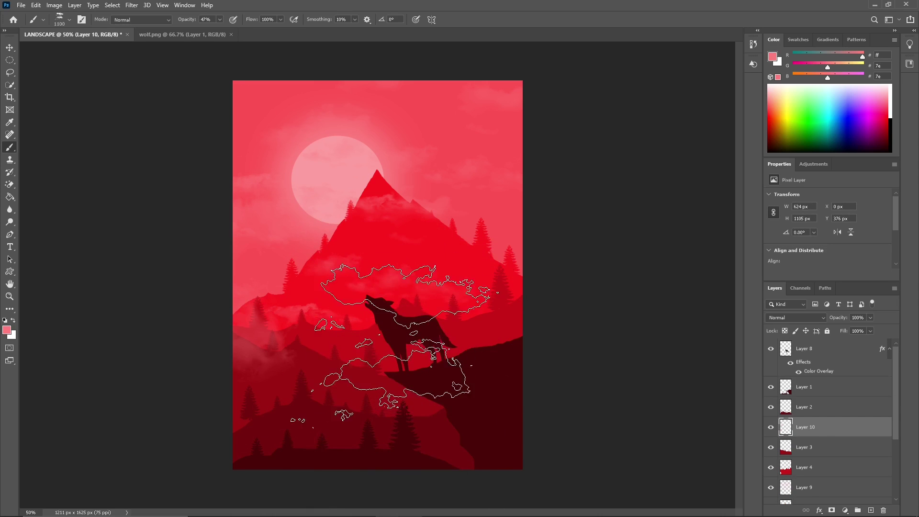
{"action": "left_click_drag", "start_coordinate": [467, 369], "coordinate": [222, 449]}
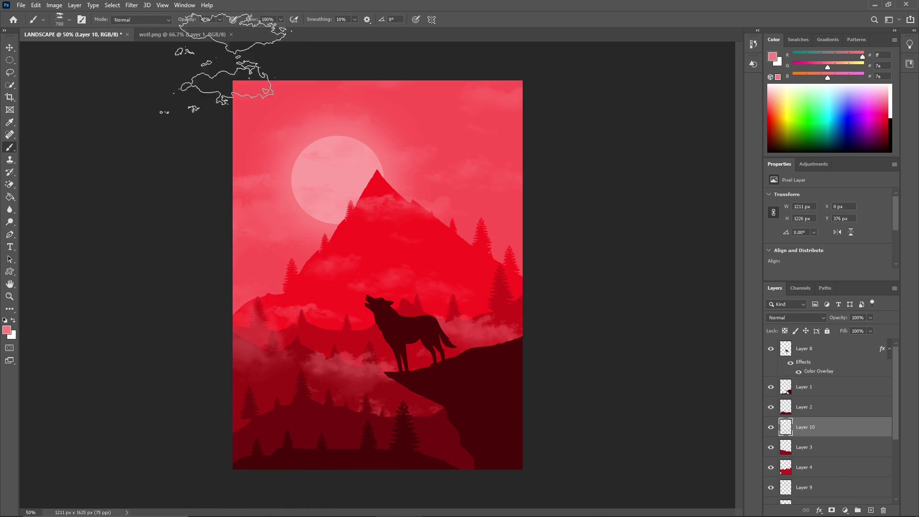
On a new layer above Layer 2, paint a fog band across the lower hills at 15% opacity, size 500
{"action": "left_click", "coordinate": [219, 20]}
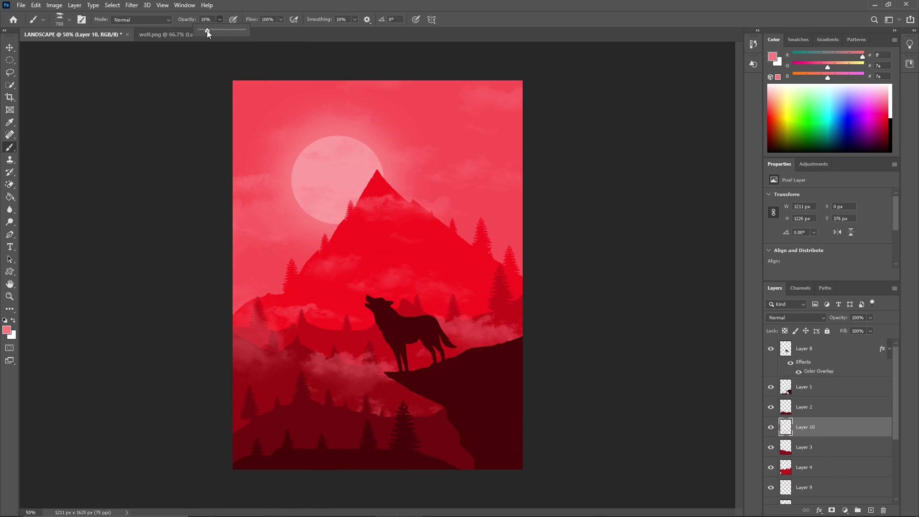
{"action": "left_click_drag", "start_coordinate": [206, 30], "coordinate": [206, 30]}
{"action": "left_click", "coordinate": [824, 404]}
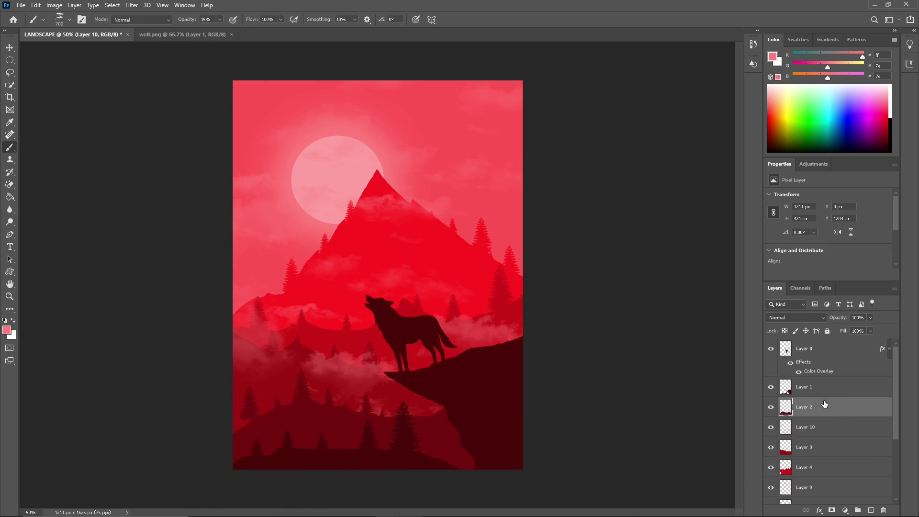
{"action": "left_click", "coordinate": [869, 510]}
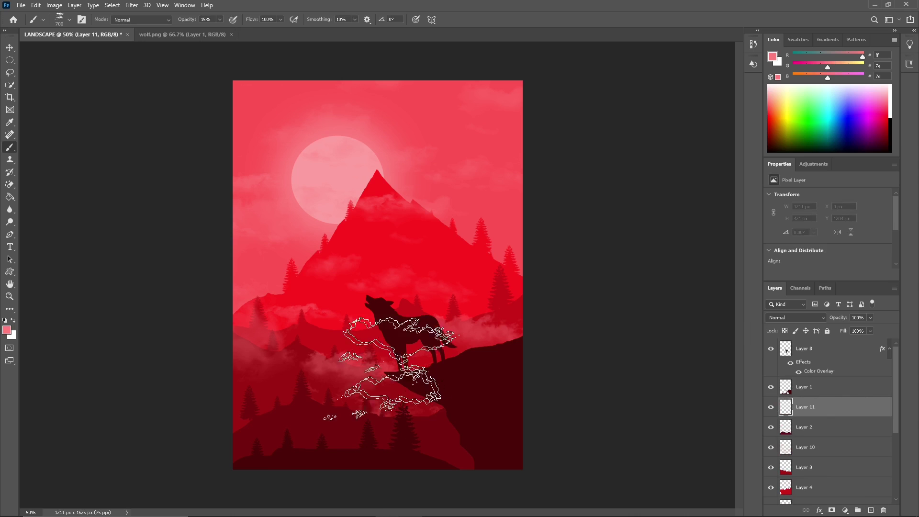
{"action": "key", "text": "bracketleft"}
{"action": "key", "text": "bracketleft"}
{"action": "left_click", "coordinate": [308, 433]}
{"action": "left_click_drag", "start_coordinate": [274, 462], "coordinate": [502, 362]}
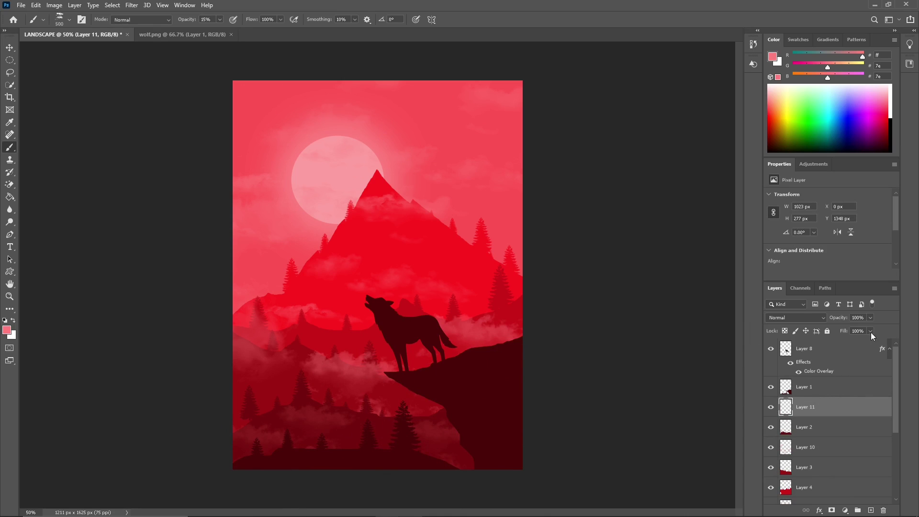
Group all artwork layers, from Layer 8 down to Layer 6, into Group 1
{"action": "left_click", "coordinate": [829, 356]}
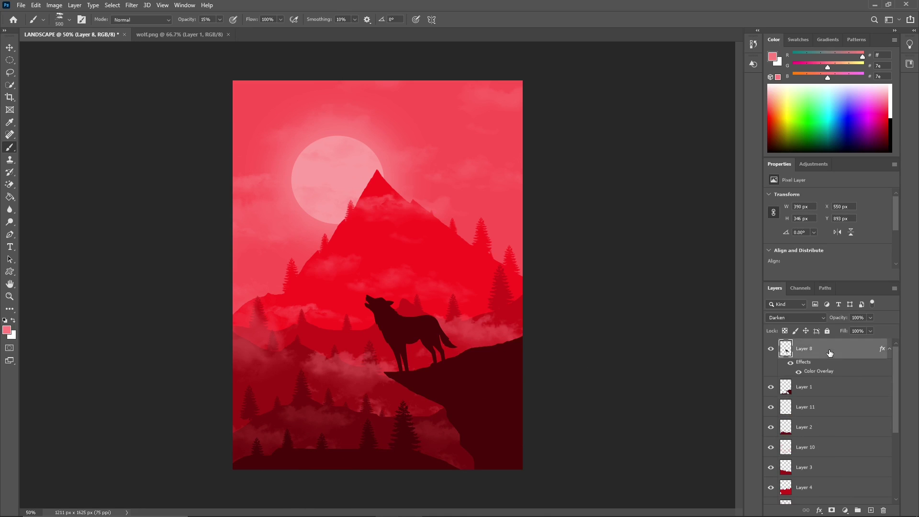
{"action": "scroll", "coordinate": [829, 378], "scroll_direction": "down", "scroll_amount": 5}
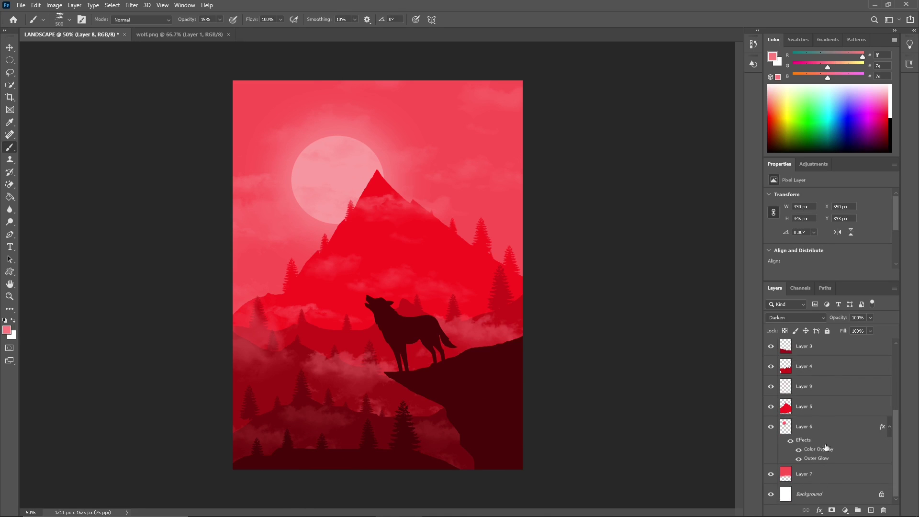
{"action": "left_click", "coordinate": [822, 426], "text": "shift"}
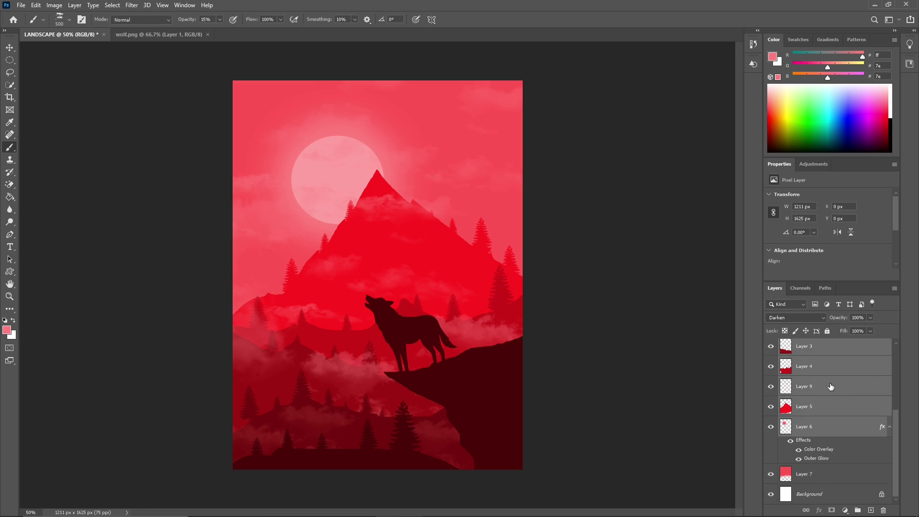
{"action": "key", "text": "ctrl+g"}
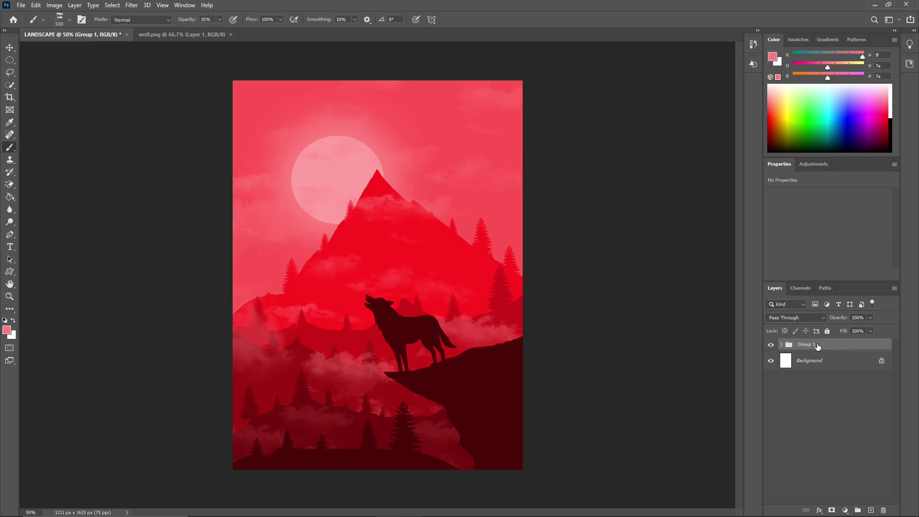
{"action": "right_click", "coordinate": [818, 346]}
{"action": "left_click", "coordinate": [868, 422]}
{"action": "key", "text": "ctrl+u"}
Set the Hue/Saturation adjustment to Hue +8 and Saturation −54 for a muted pinkish red
{"action": "left_click_drag", "start_coordinate": [827, 232], "coordinate": [888, 232]}
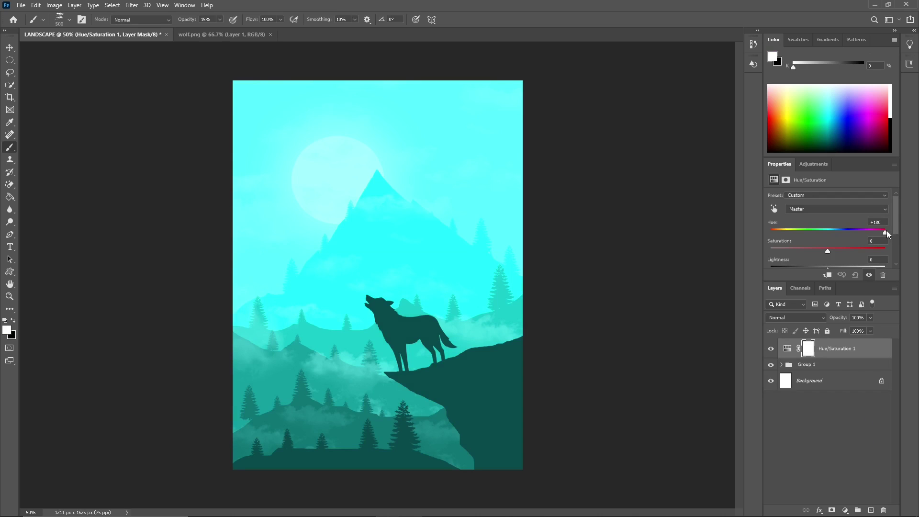
{"action": "left_click_drag", "start_coordinate": [886, 231], "coordinate": [756, 230]}
{"action": "left_click_drag", "start_coordinate": [770, 232], "coordinate": [801, 232]}
{"action": "mouse_move", "coordinate": [828, 251]}
{"action": "left_mouse_down"}
{"action": "mouse_move", "coordinate": [888, 251]}
{"action": "mouse_move", "coordinate": [812, 251]}
{"action": "left_mouse_up"}
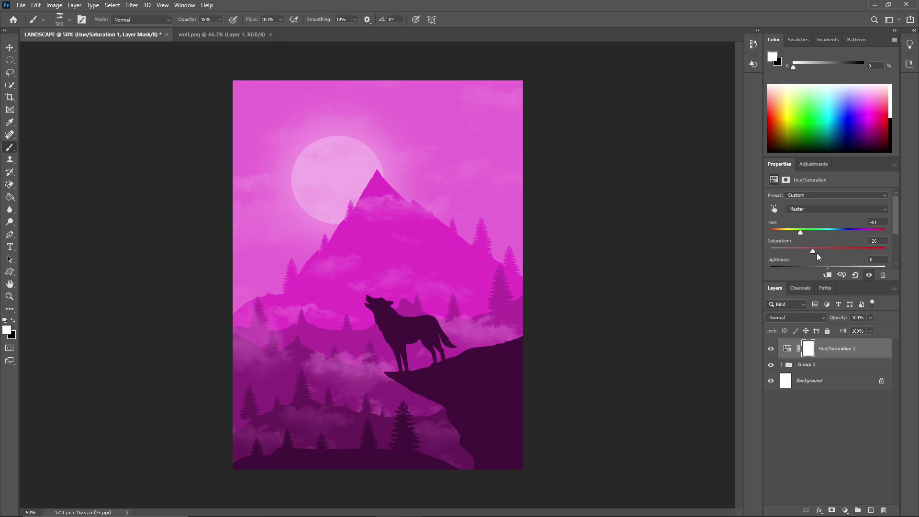
{"action": "left_click_drag", "start_coordinate": [814, 251], "coordinate": [797, 251]}
{"action": "mouse_move", "coordinate": [800, 232]}
{"action": "left_mouse_down"}
{"action": "mouse_move", "coordinate": [879, 233]}
{"action": "mouse_move", "coordinate": [843, 233]}
{"action": "left_mouse_up"}
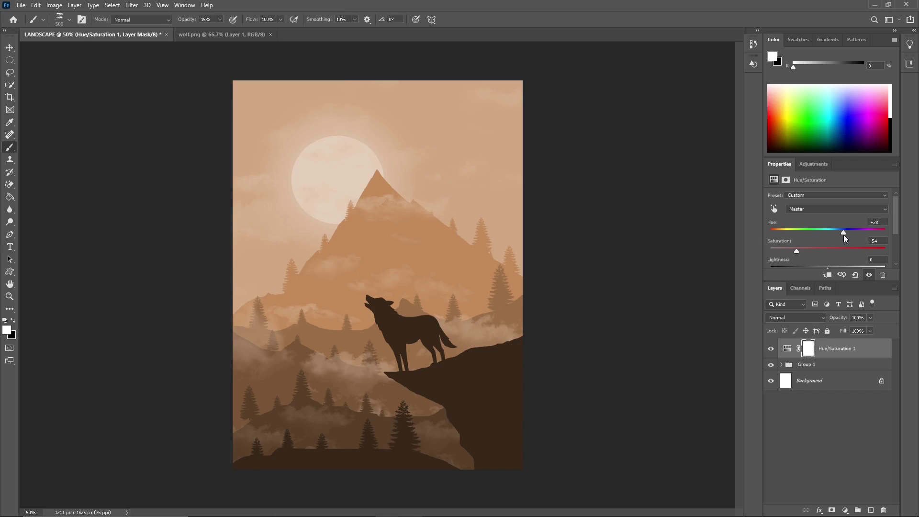
{"action": "left_click_drag", "start_coordinate": [843, 233], "coordinate": [832, 233]}
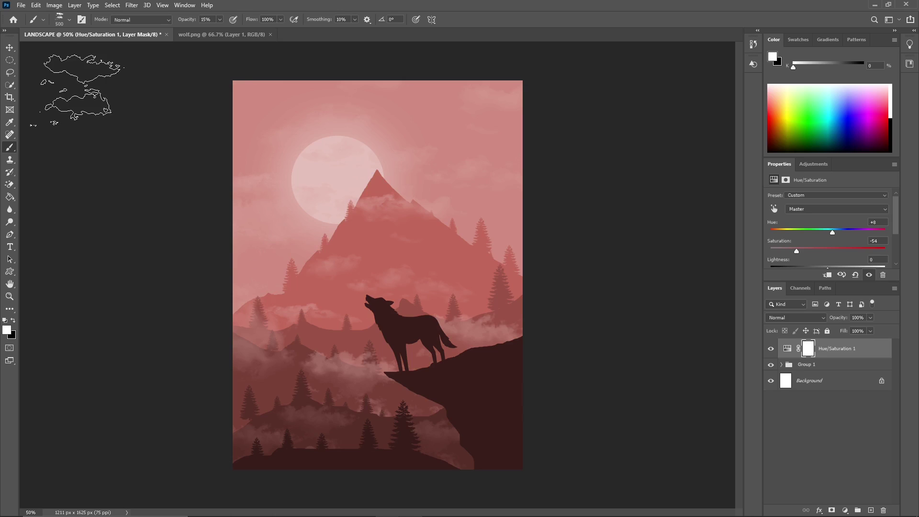
{"action": "left_click", "coordinate": [21, 7]}
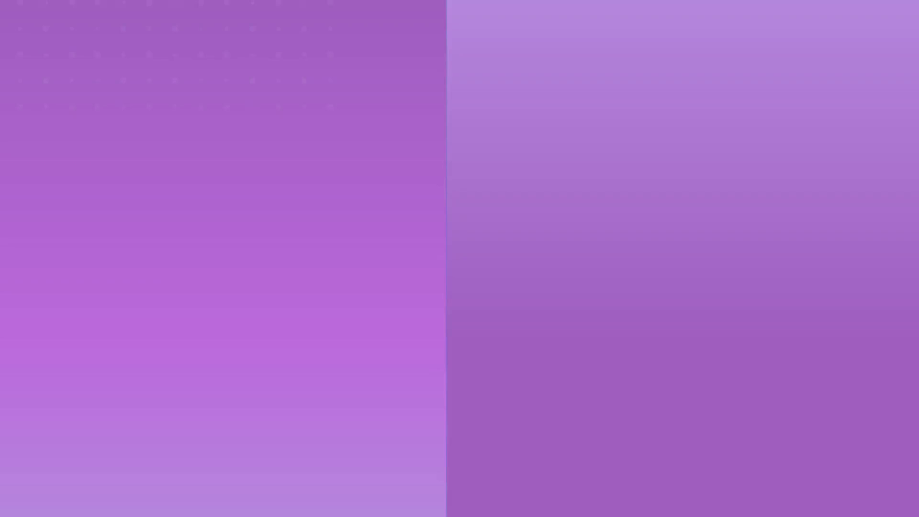